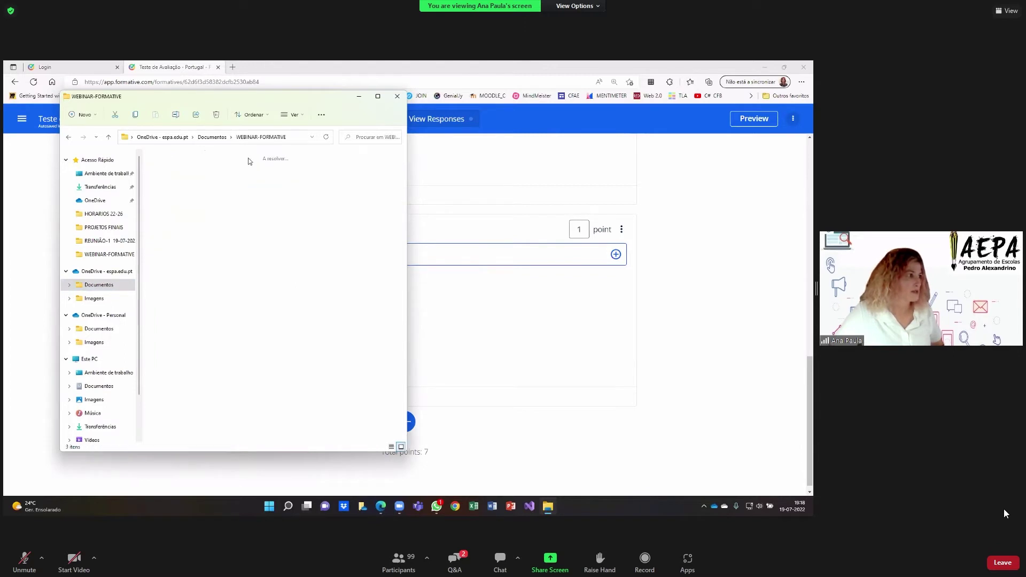
left_click(226, 180)
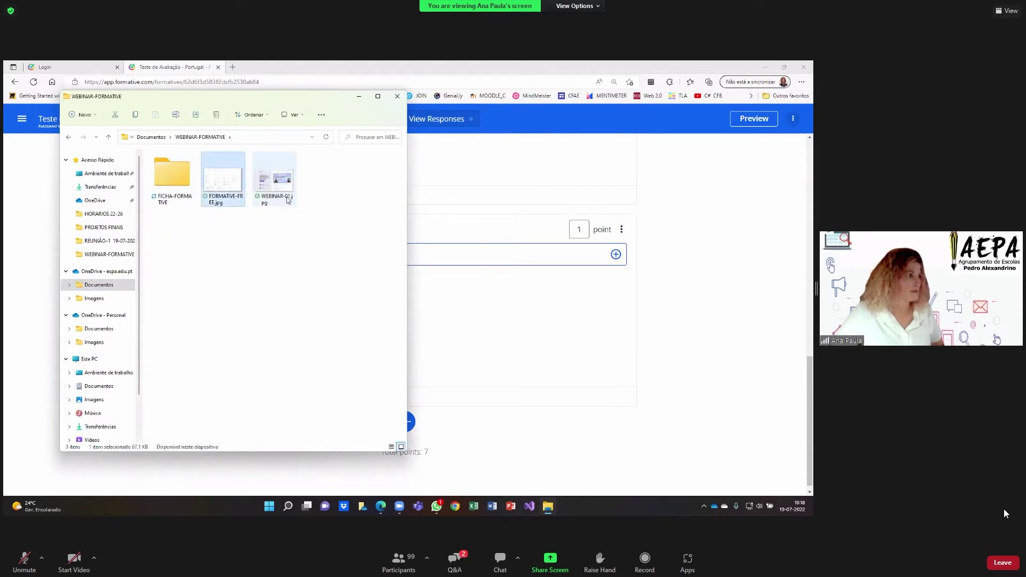
left_click(233, 268)
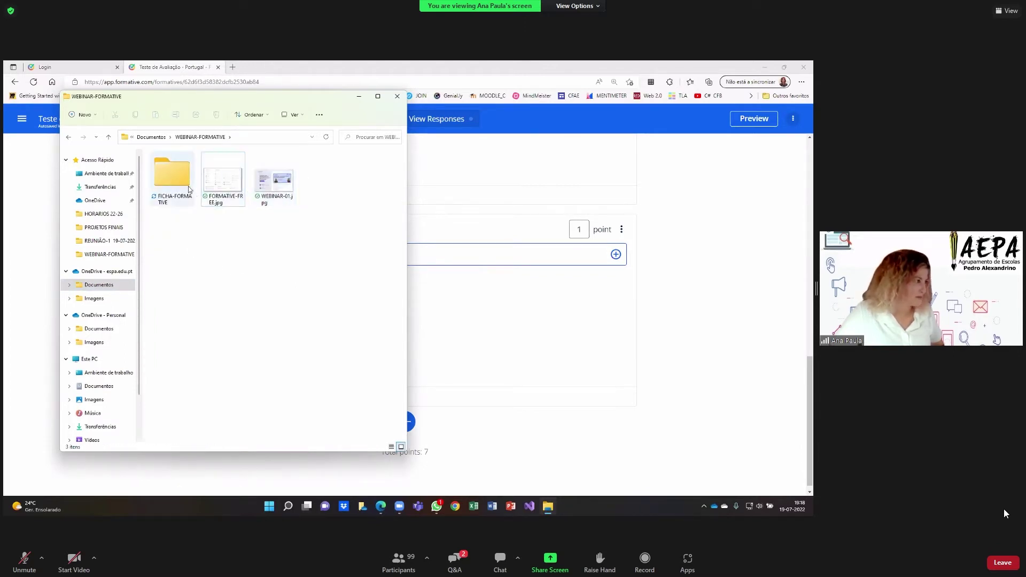
left_click(99, 329)
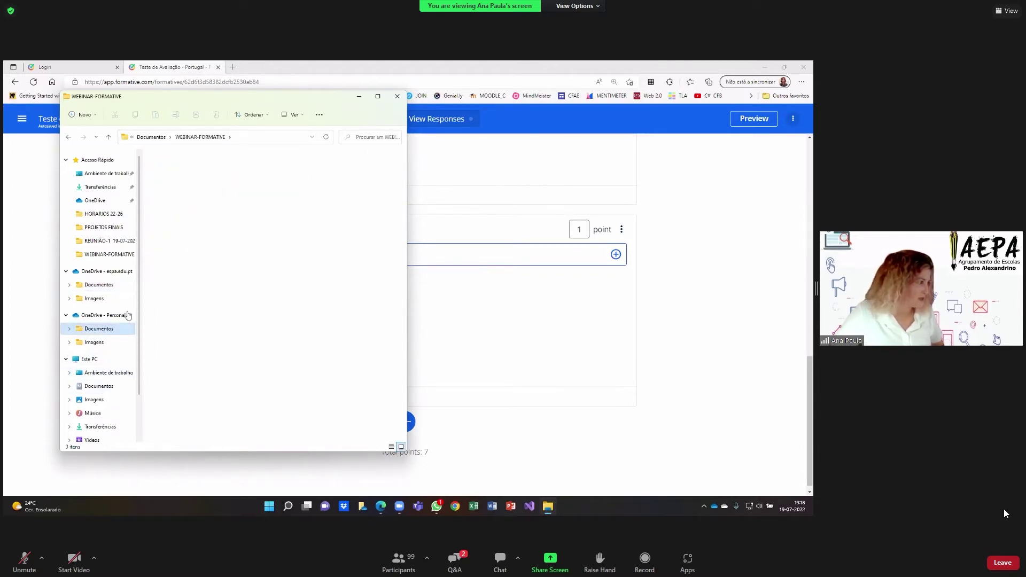
left_click(397, 96)
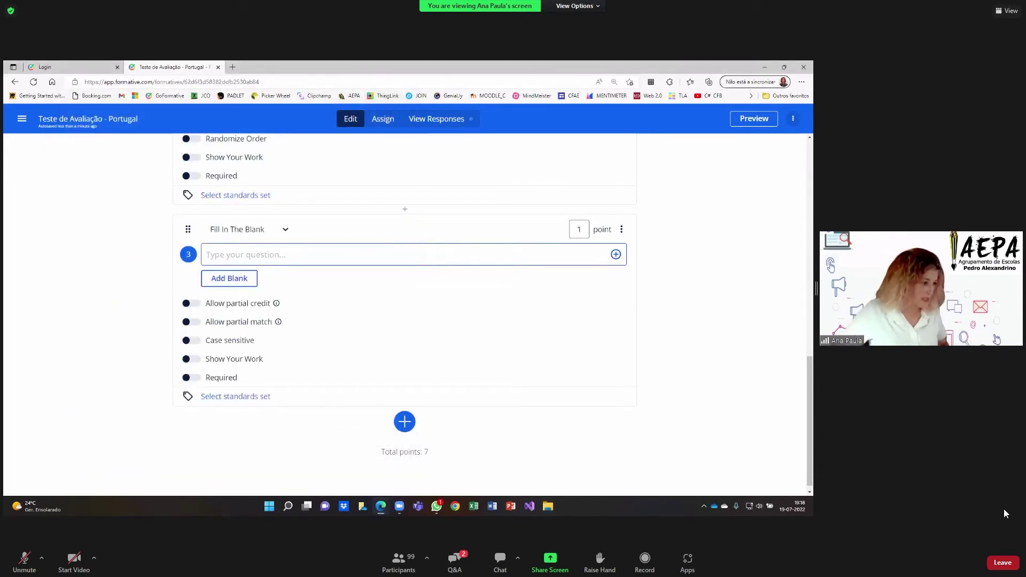
Switch to Chrome and search the web for "história de portugal".
left_click(456, 506)
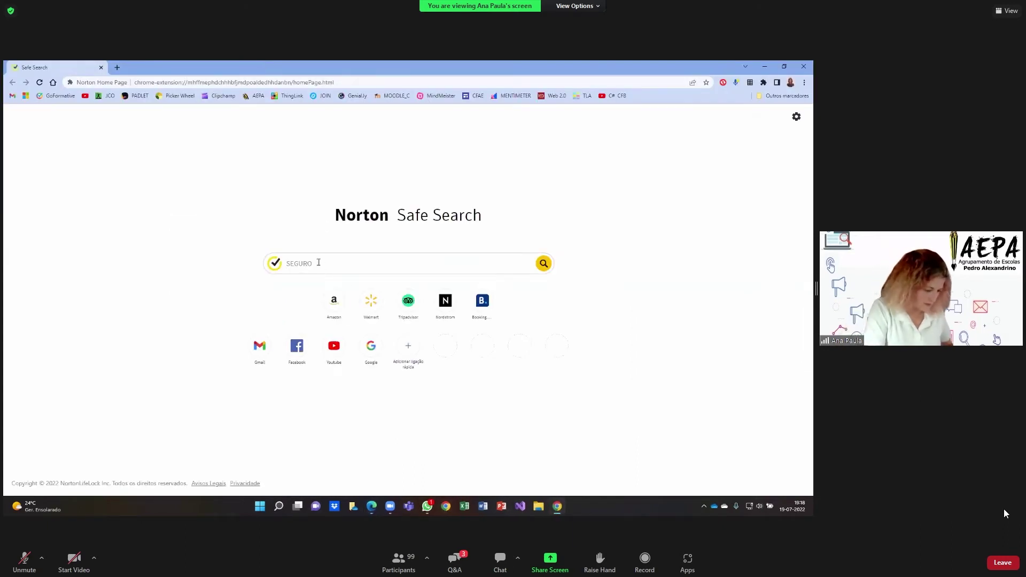
type("históri")
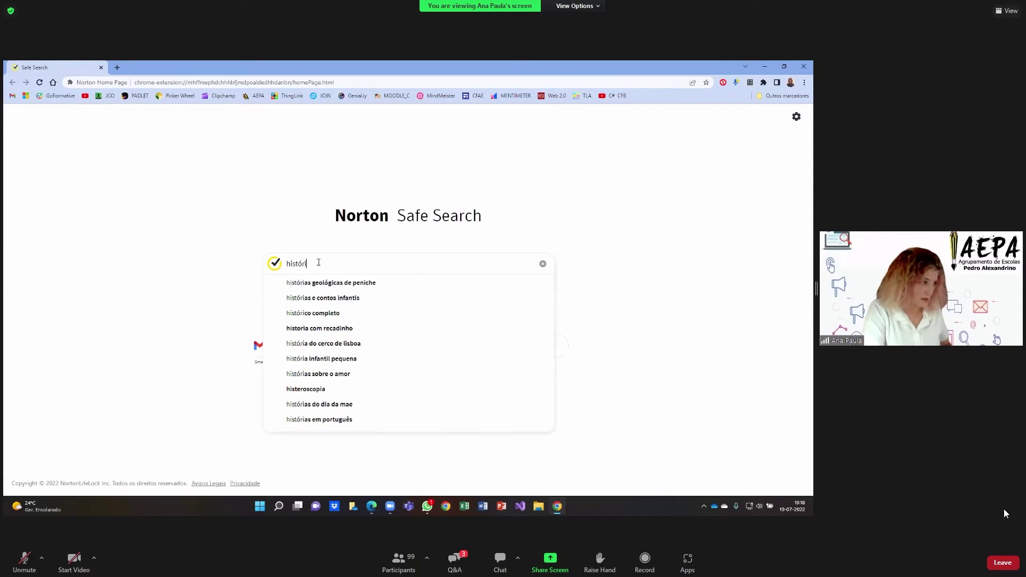
type("a de por")
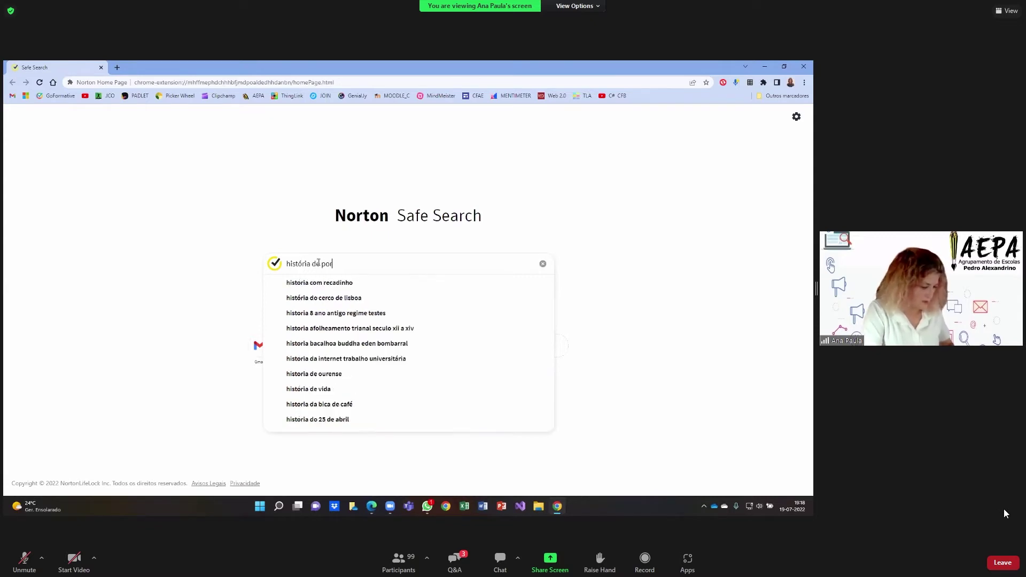
type("tugal")
key("Return")
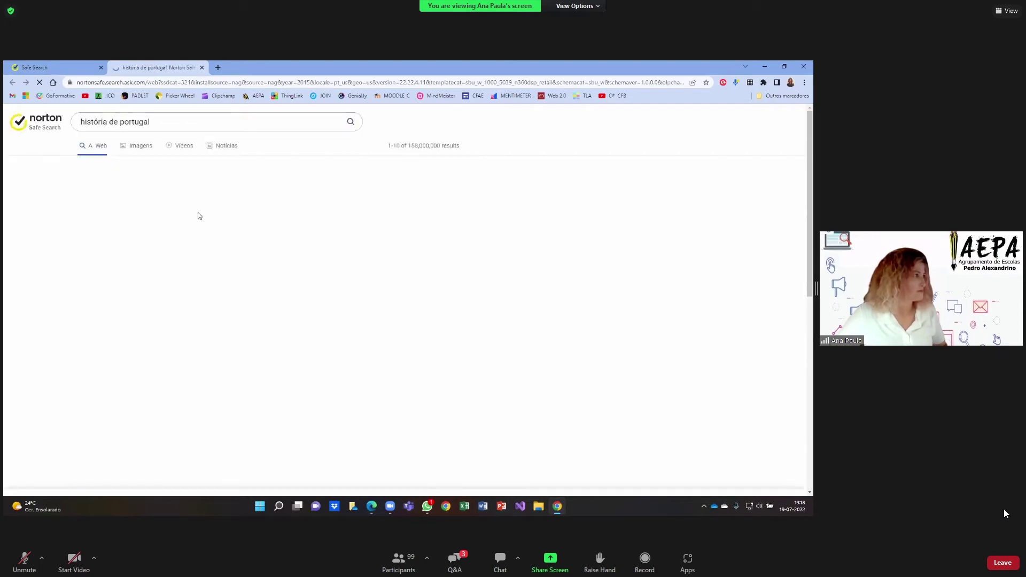
Copy the opening paragraph of the Portuguese embassy's História page and paste it as the text of fill-in-the-blank question 3 in Formative.
left_click(156, 194)
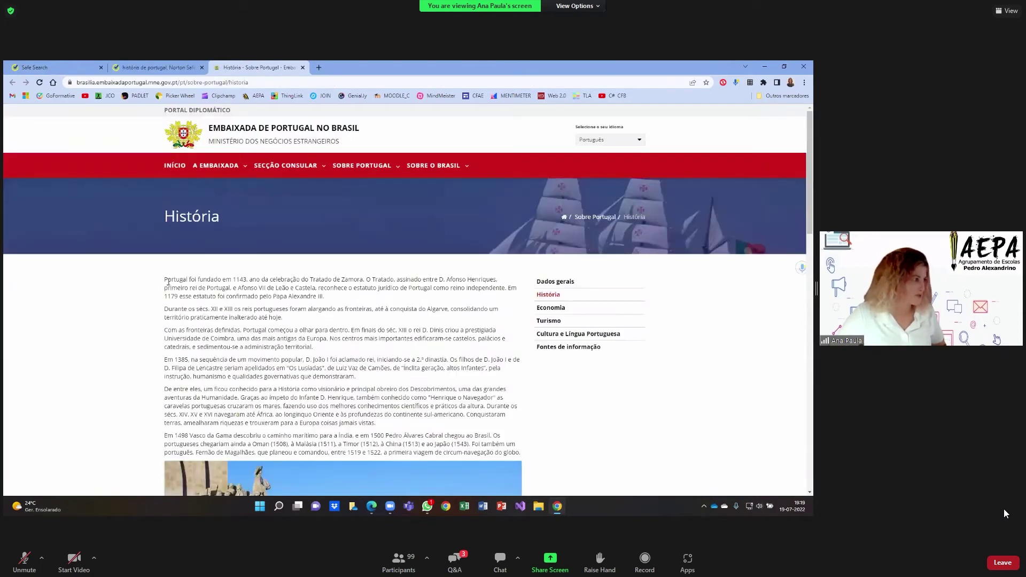
left_click_drag(167, 279, 347, 296)
key("ctrl+c")
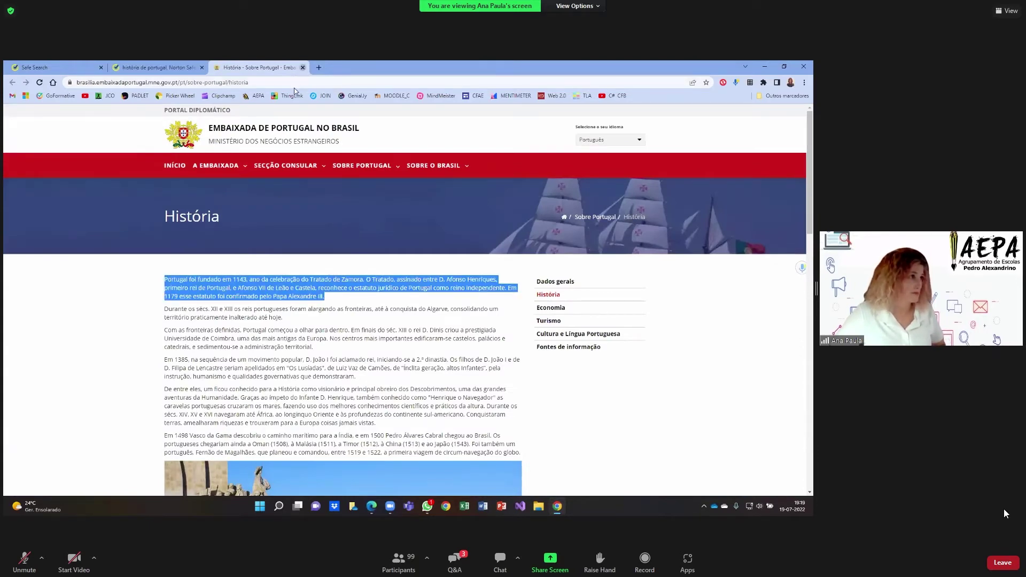
left_click(303, 67)
left_click(372, 506)
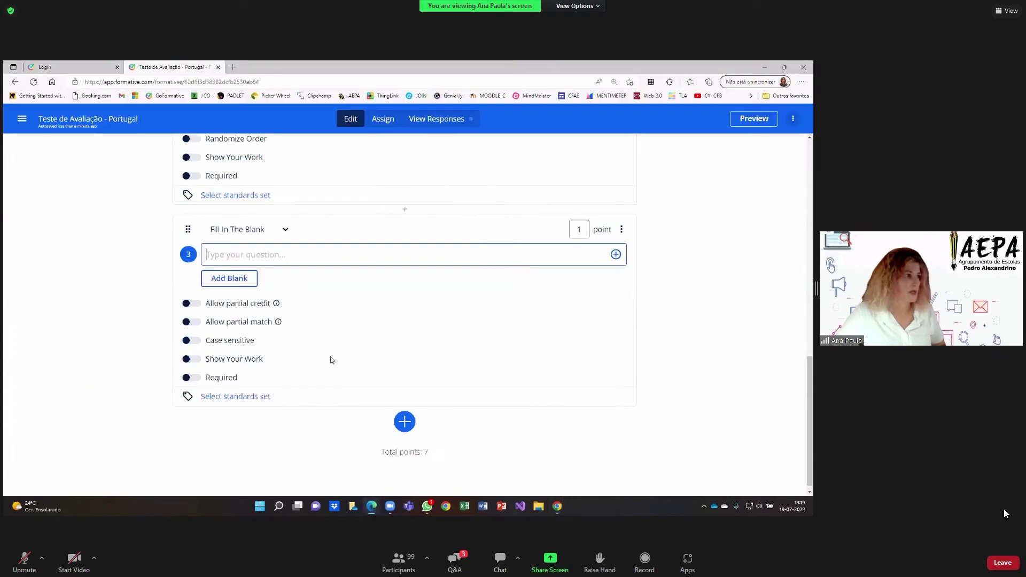
key("ctrl+v")
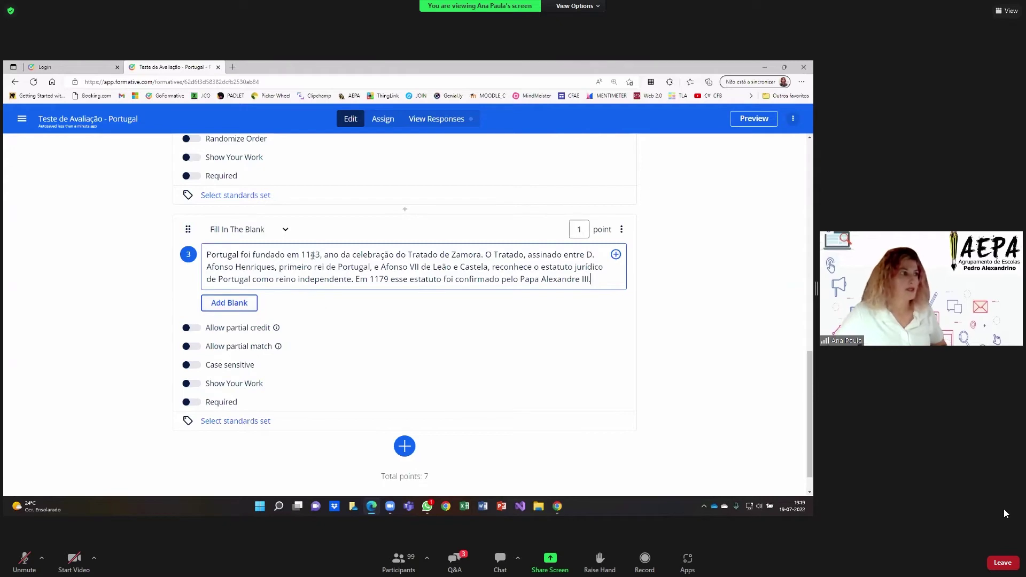
Replace the year 1143 in question 3's text with a blank and set its correct answer to 1143.
double_click(312, 255)
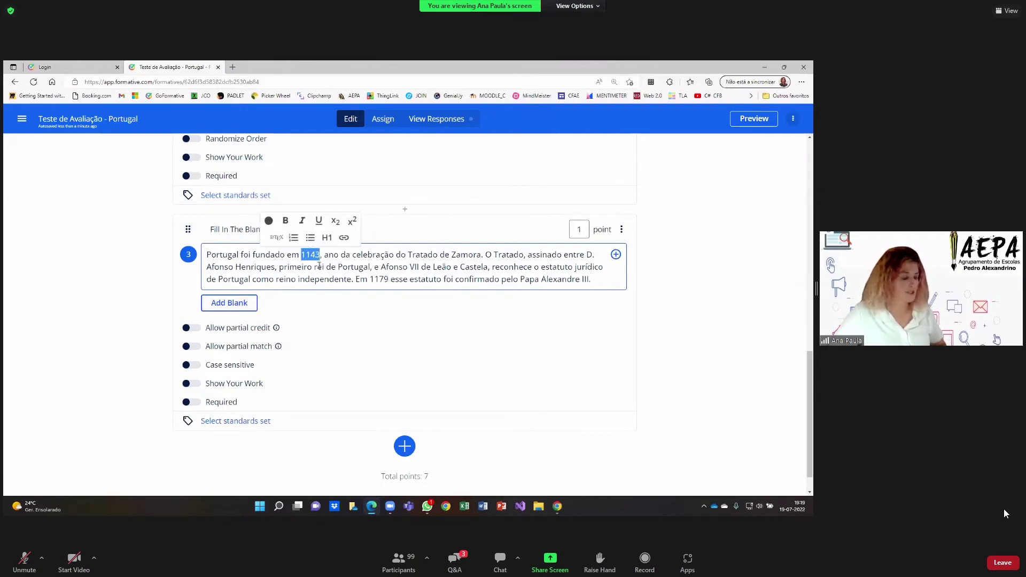
key("BackSpace")
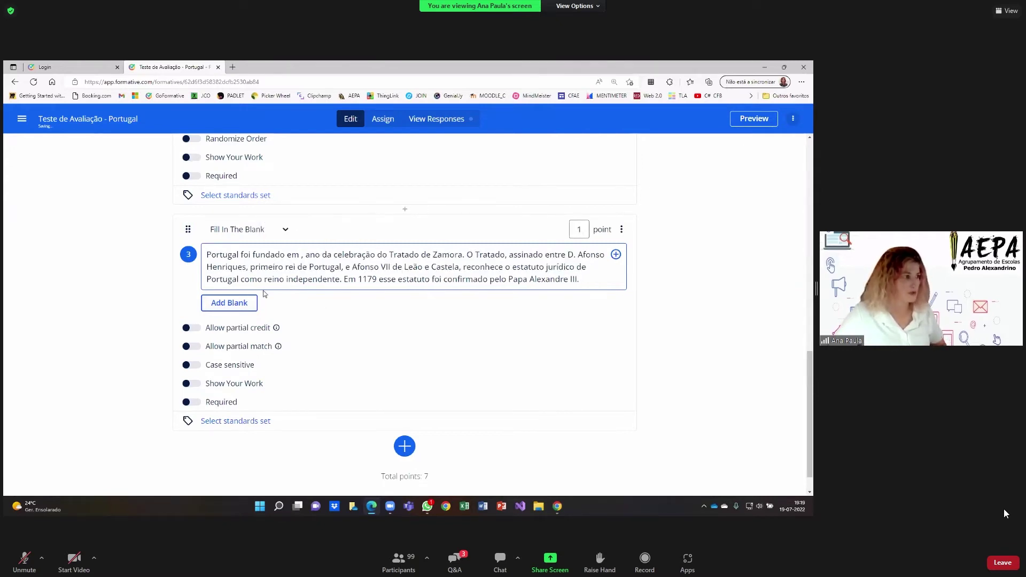
left_click(236, 305)
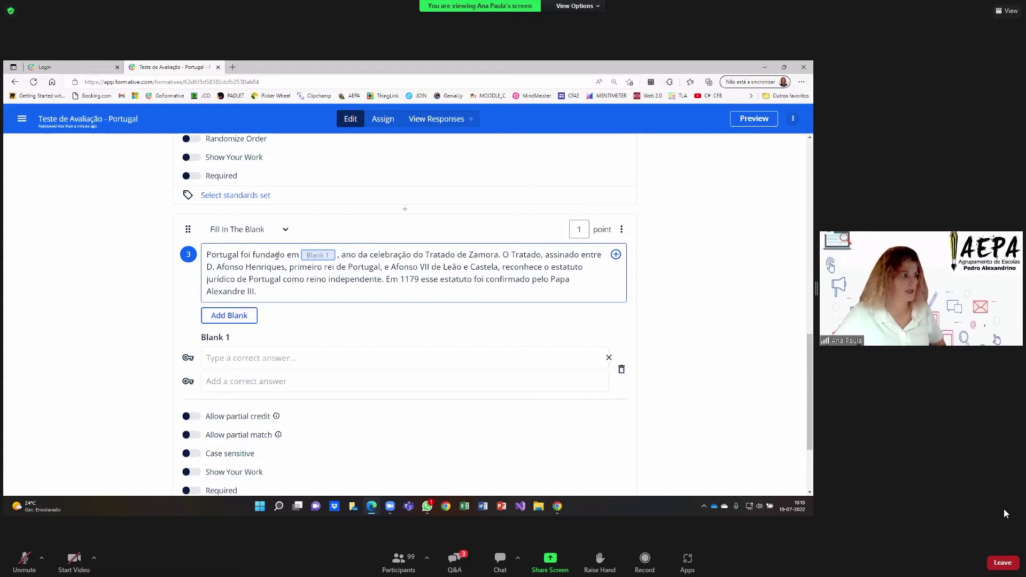
left_click(217, 356)
type("1143")
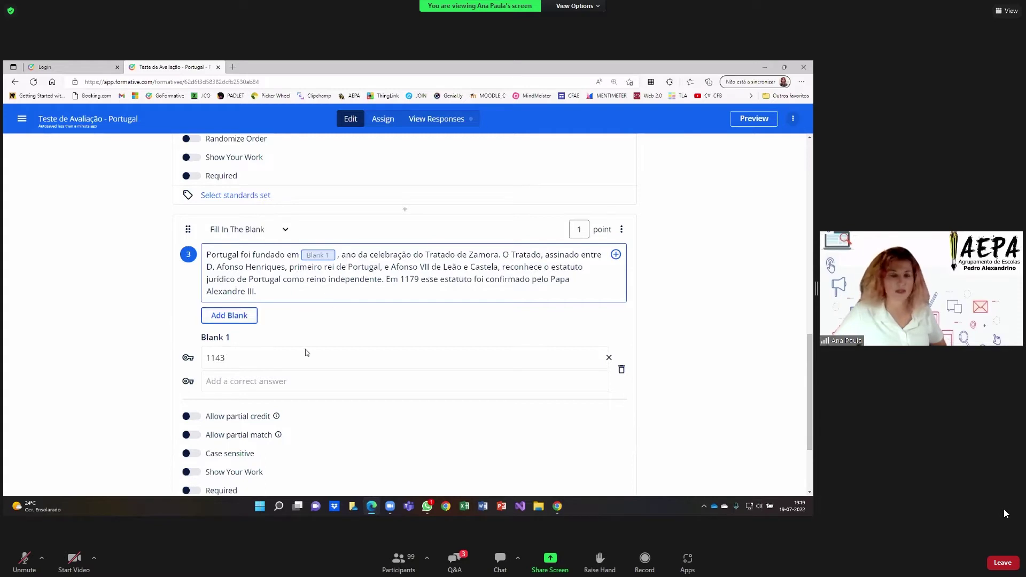
Replace the word Zamora in question 3's text with a second blank and set its correct answer to Zamora.
double_click(476, 257)
key("ctrl+c")
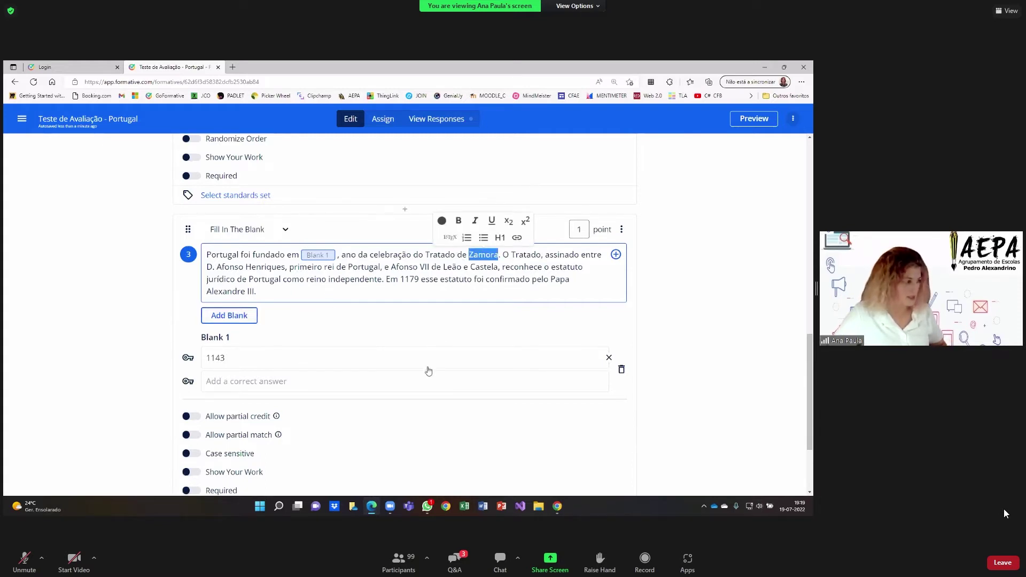
key("BackSpace")
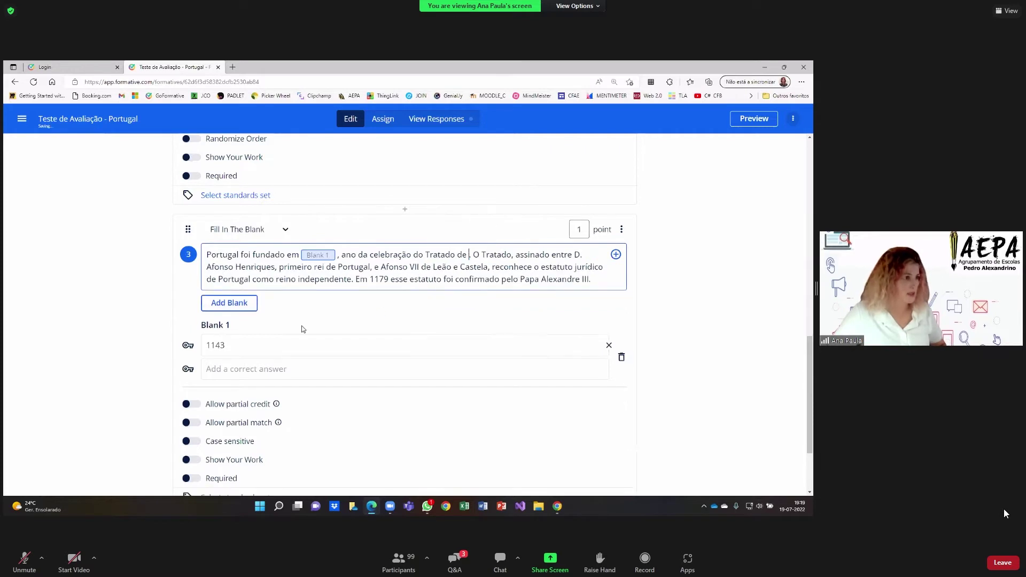
left_click(227, 304)
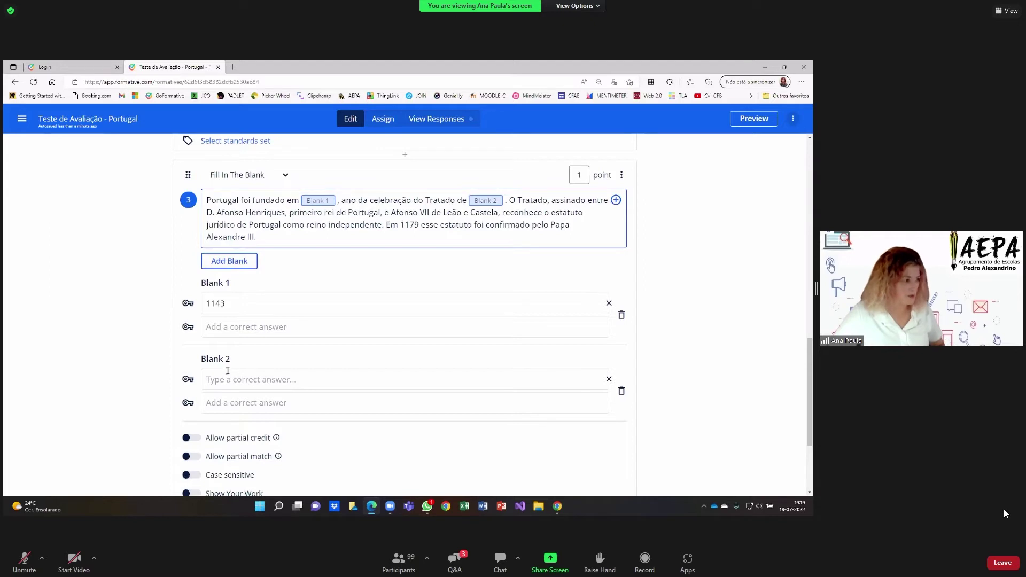
key("ctrl+v")
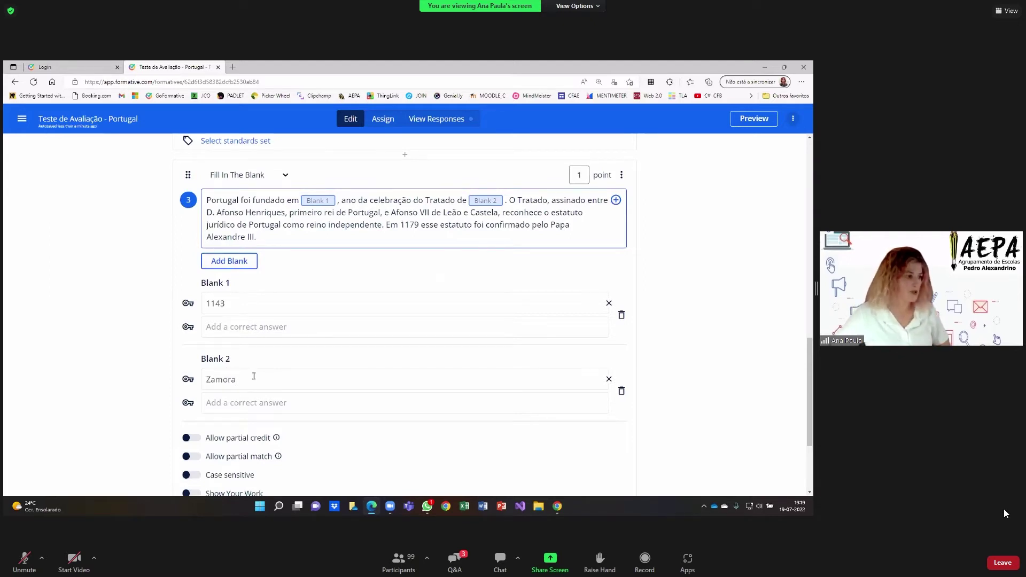
Allow partial credit for the fill-in-the-blank question.
scroll(254, 376, "down", 1)
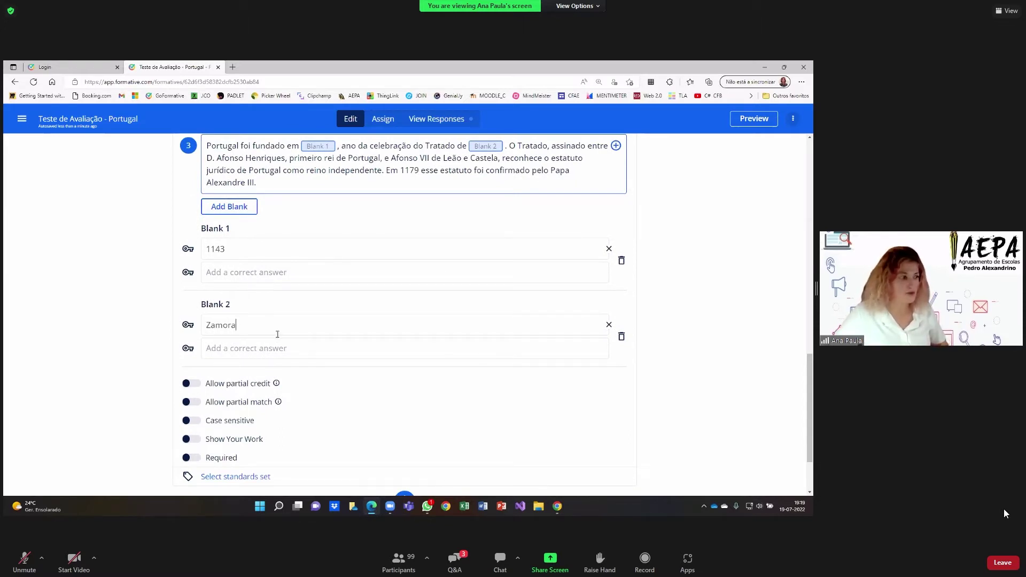
scroll(277, 334, "down", 1)
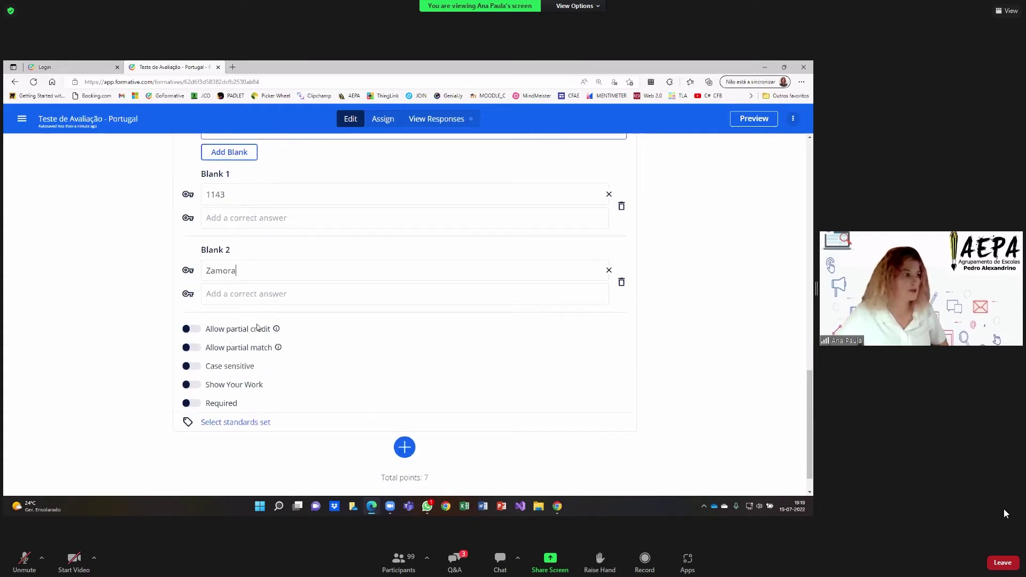
scroll(259, 328, "up", 2)
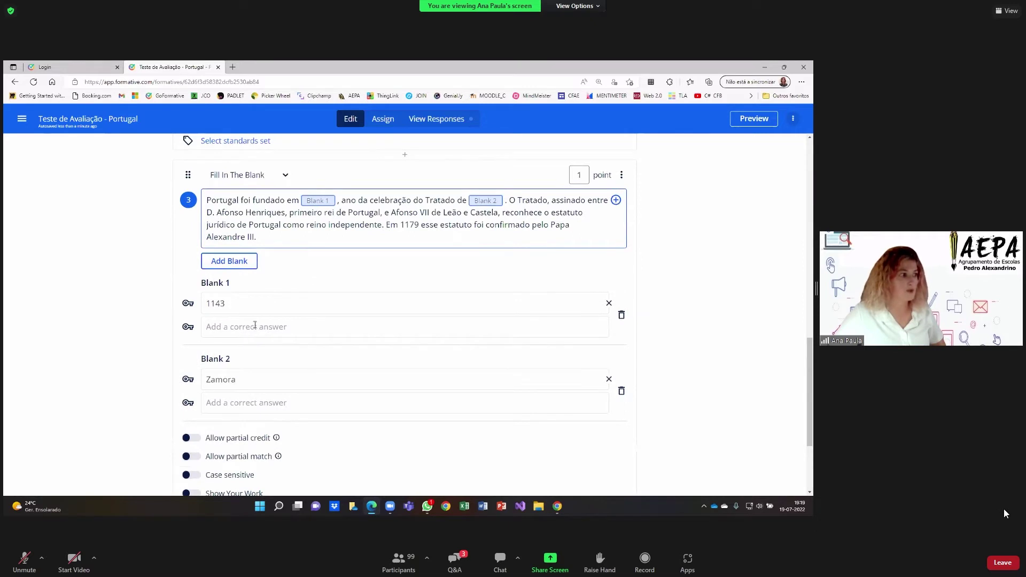
scroll(257, 328, "down", 1)
left_click(193, 384)
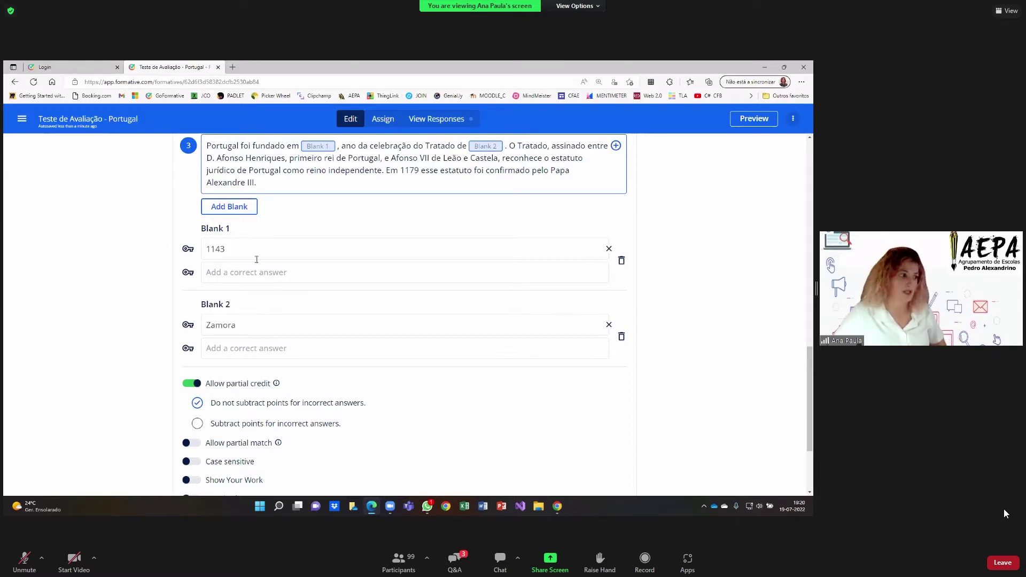
Start adding a new item after question 3, using the Enhance a document option for own content.
scroll(256, 260, "down", 1)
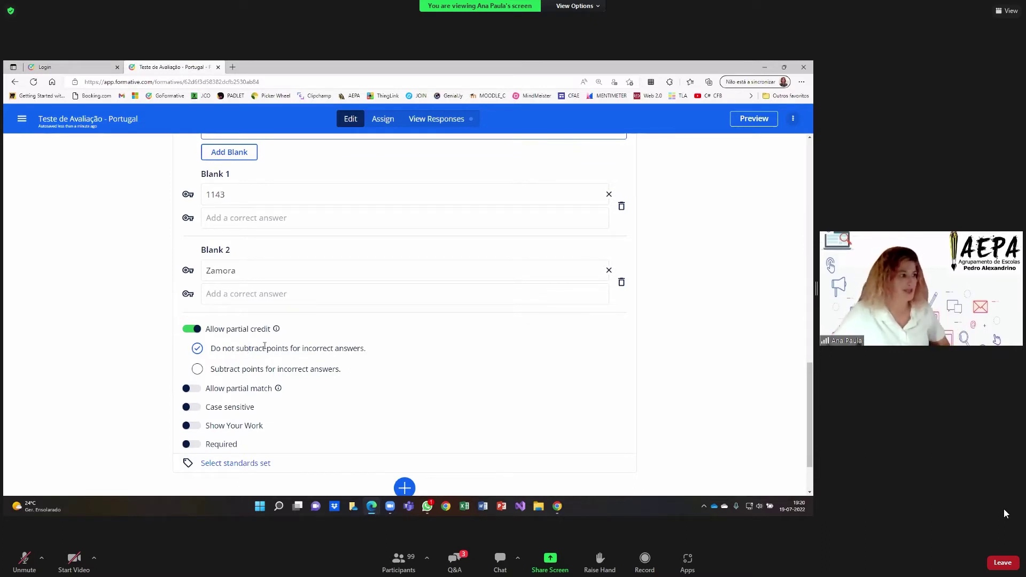
scroll(266, 343, "up", 3)
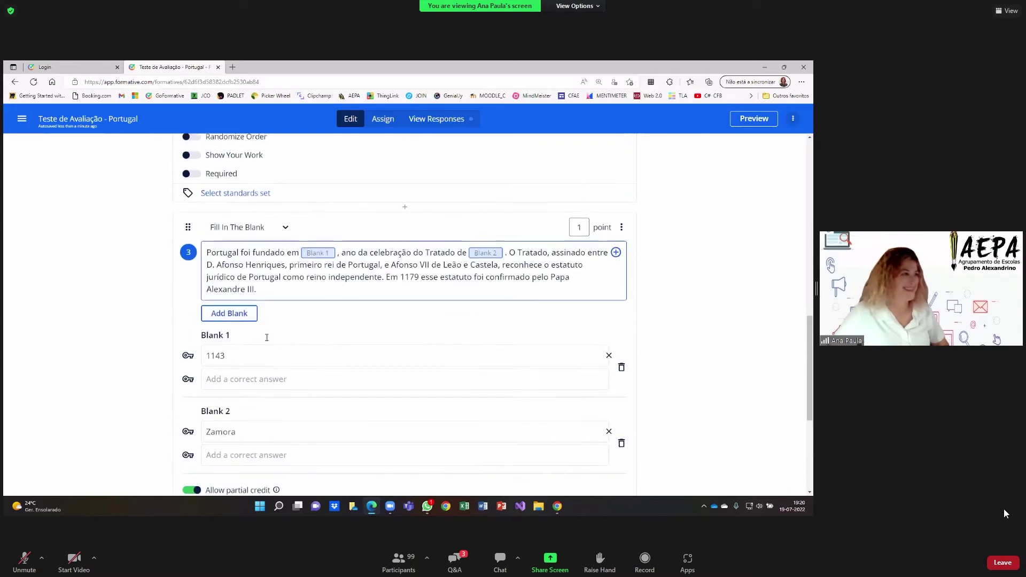
scroll(266, 338, "up", 1)
scroll(266, 336, "down", 5)
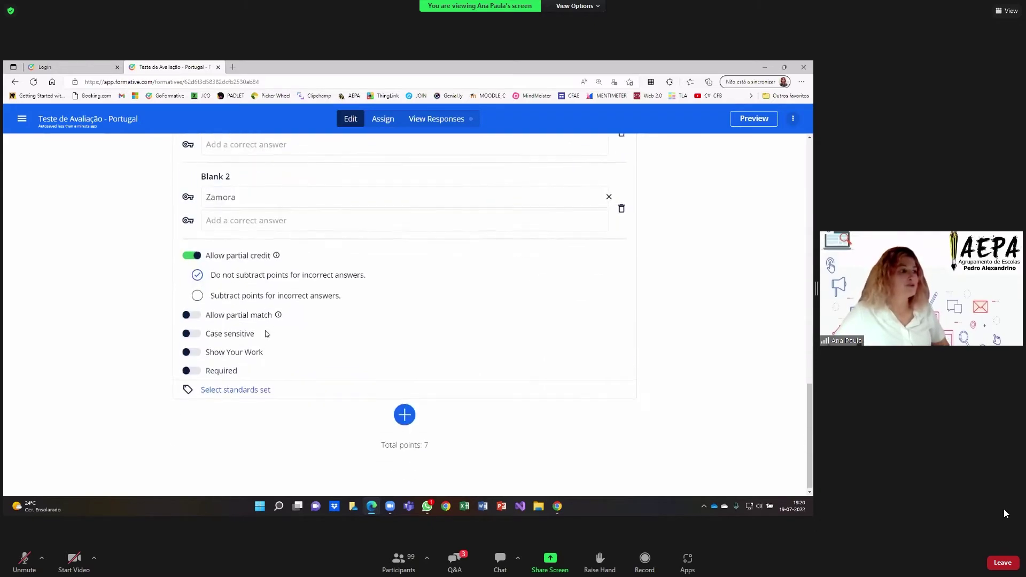
left_click(405, 416)
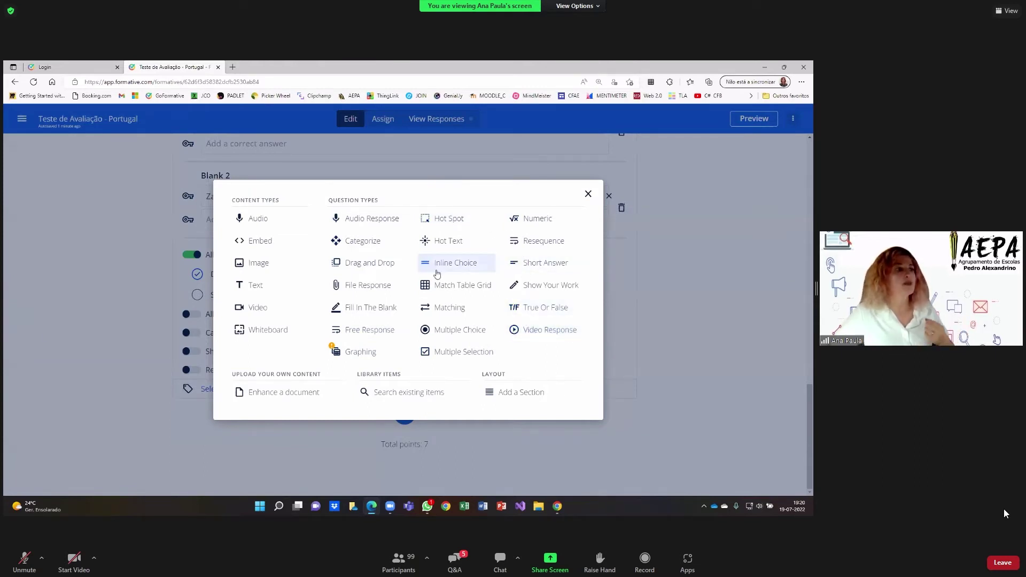
left_click(273, 394)
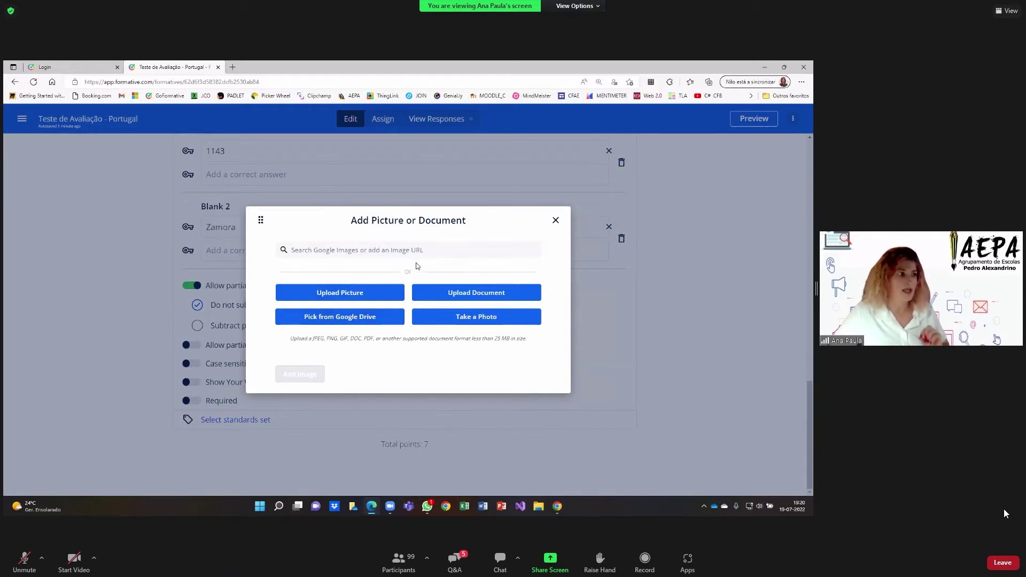
Upload the picture SAARA-1.PNG from the IMAGENS-PTD folder inside Imagens.
left_click(355, 294)
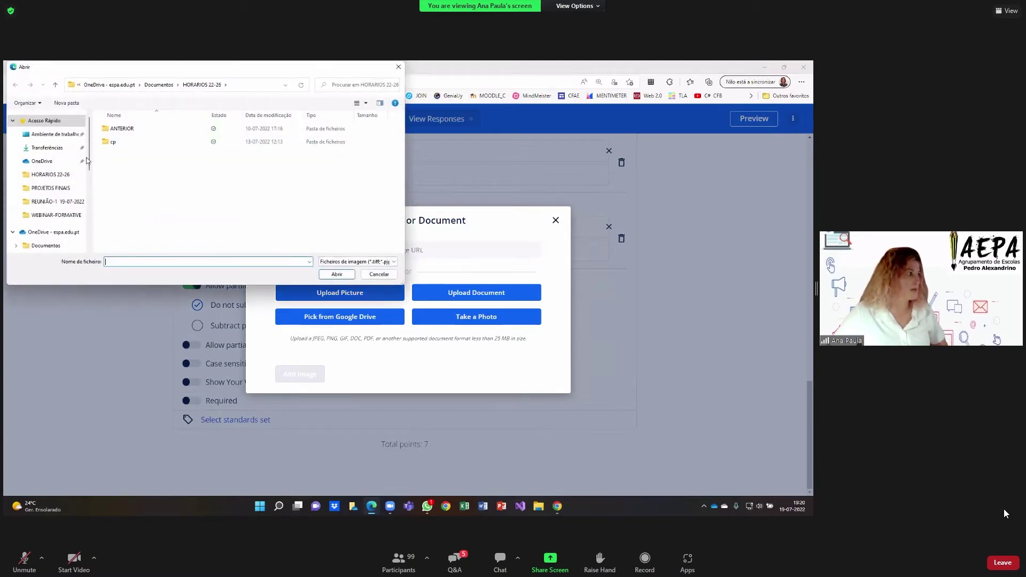
scroll(88, 142, "down", 3)
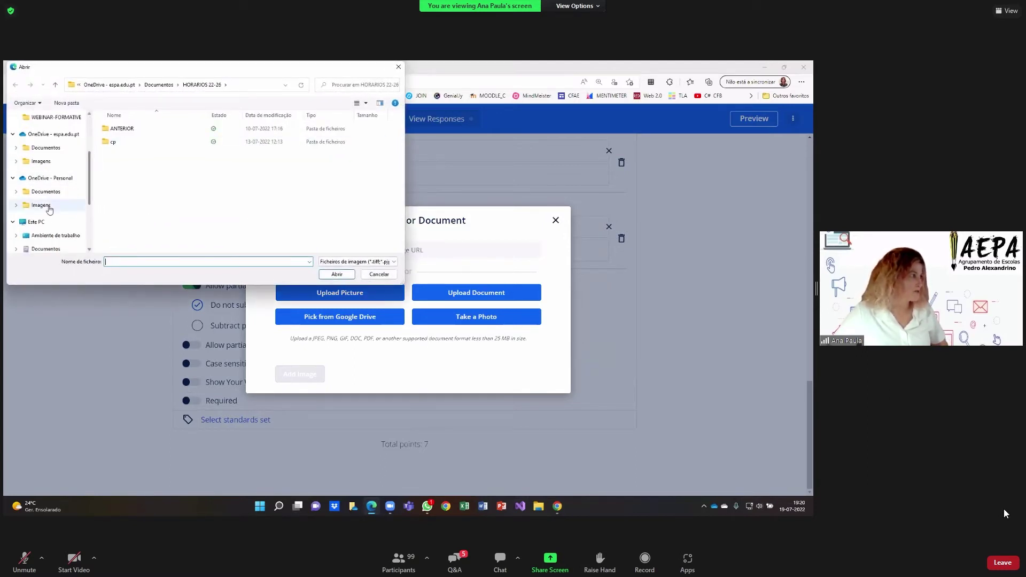
scroll(49, 210, "down", 1)
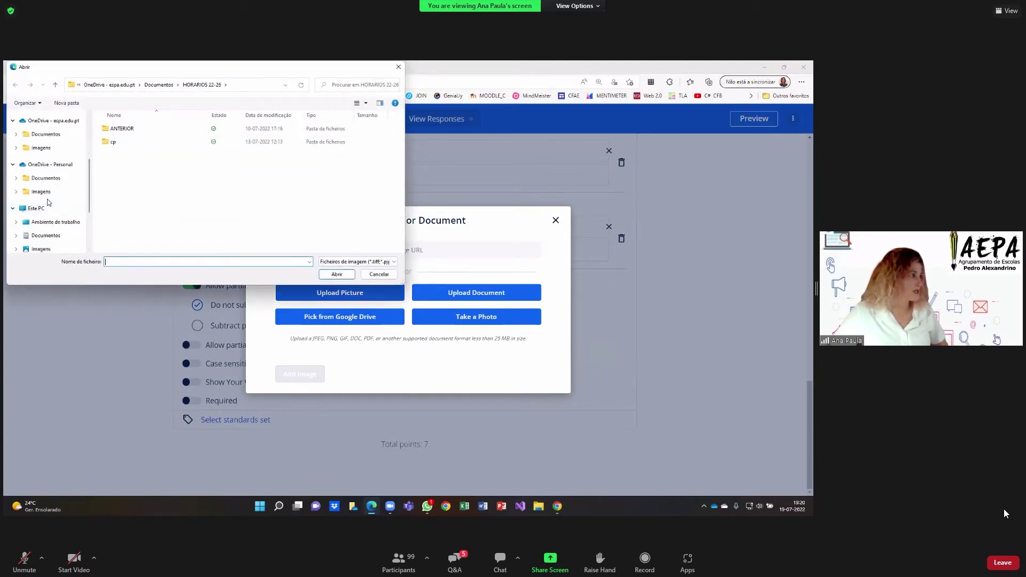
left_click(45, 249)
double_click(124, 207)
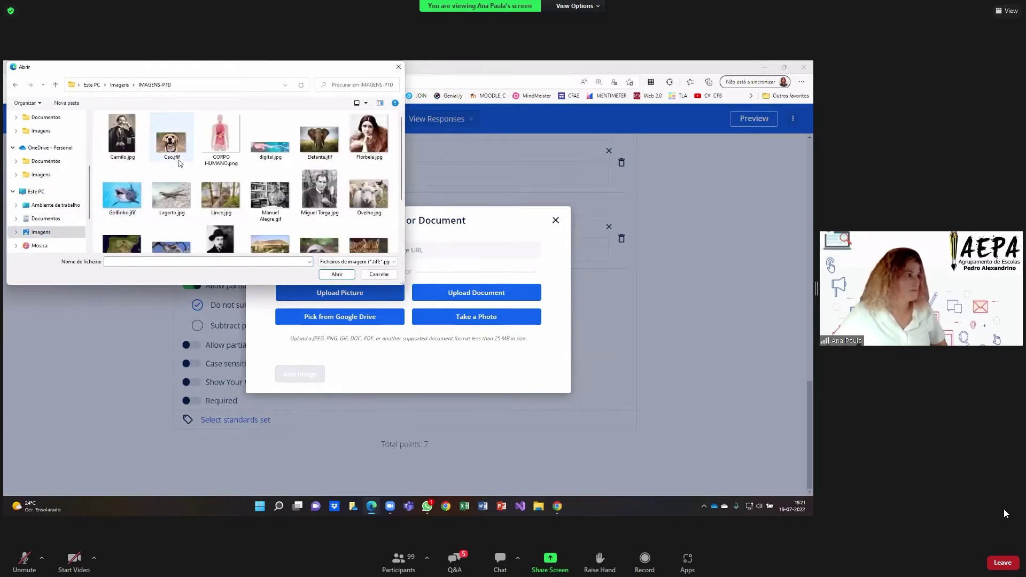
scroll(178, 158, "down", 3)
scroll(178, 159, "up", 3)
scroll(178, 159, "down", 1)
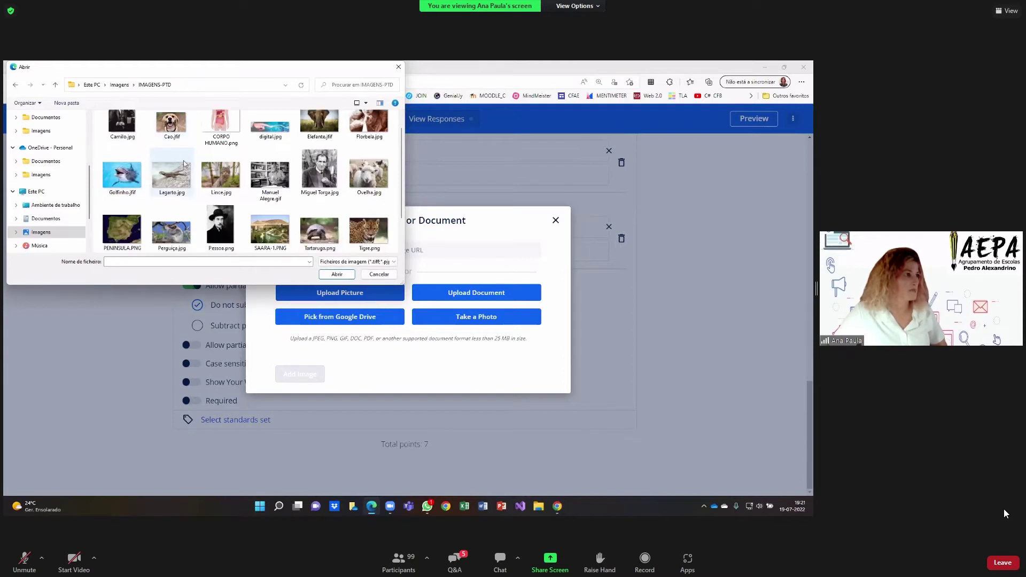
left_click(270, 230)
left_click(337, 274)
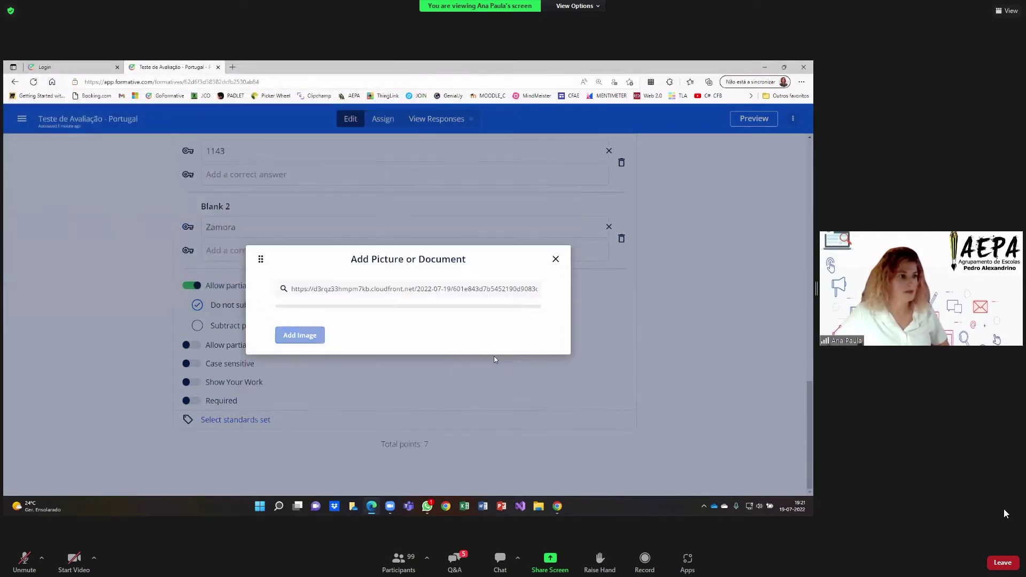
Finish adding the uploaded picture as an Image item below question 3.
left_click(316, 429)
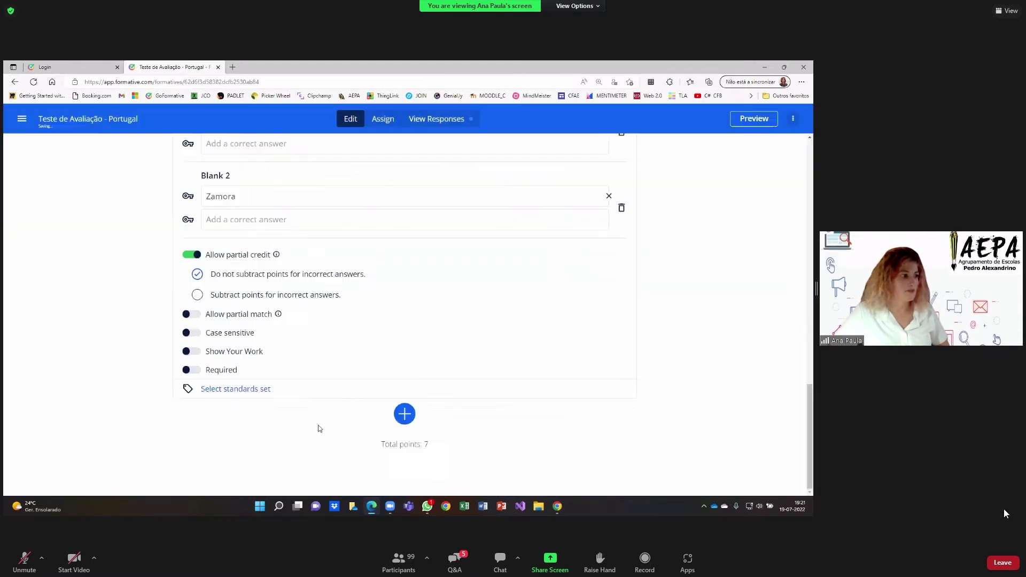
scroll(355, 320, "down", 1)
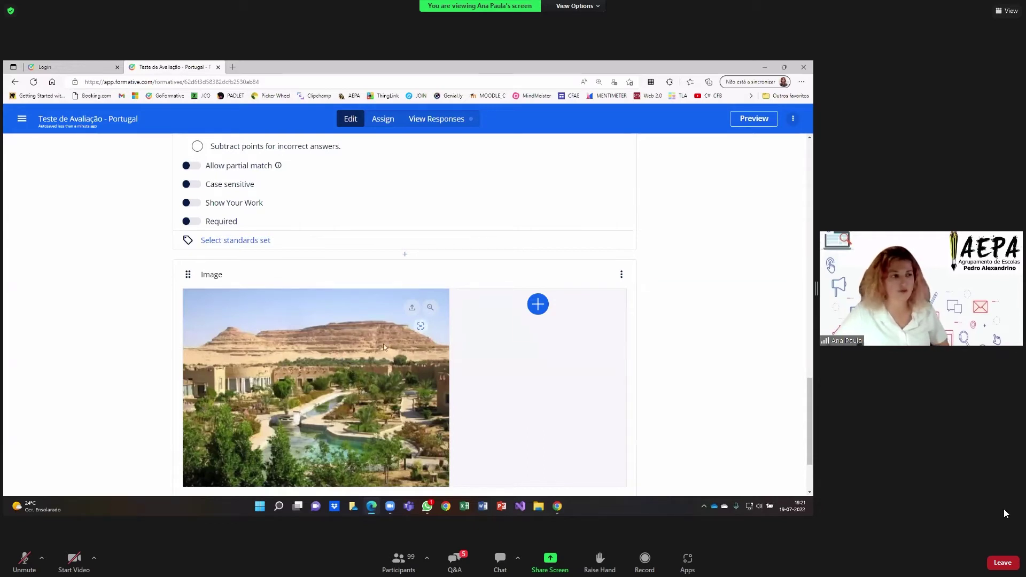
Examine the content and question types that can be added beside the image and directly on it.
left_click(537, 305)
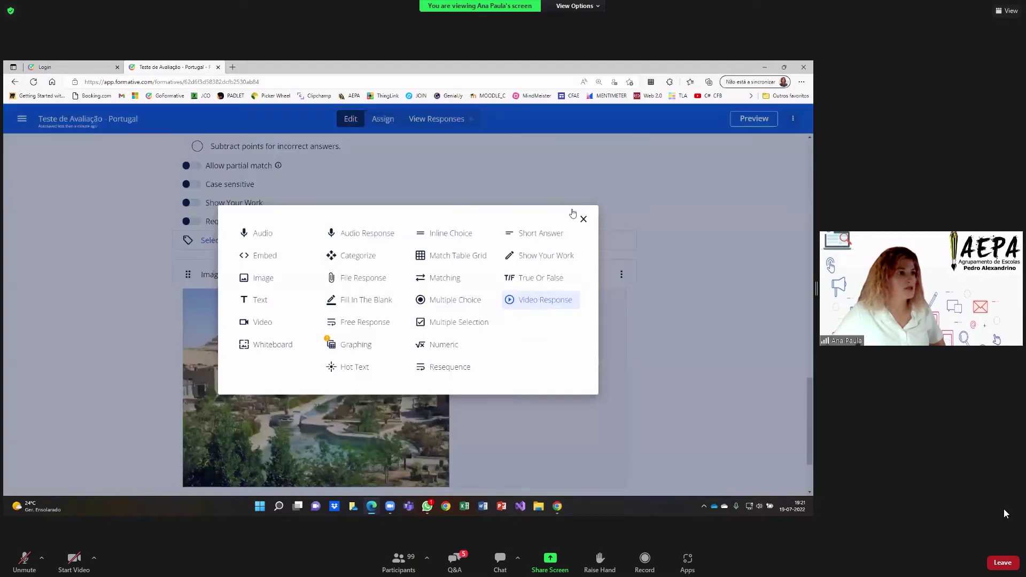
left_click(583, 218)
left_click(256, 324)
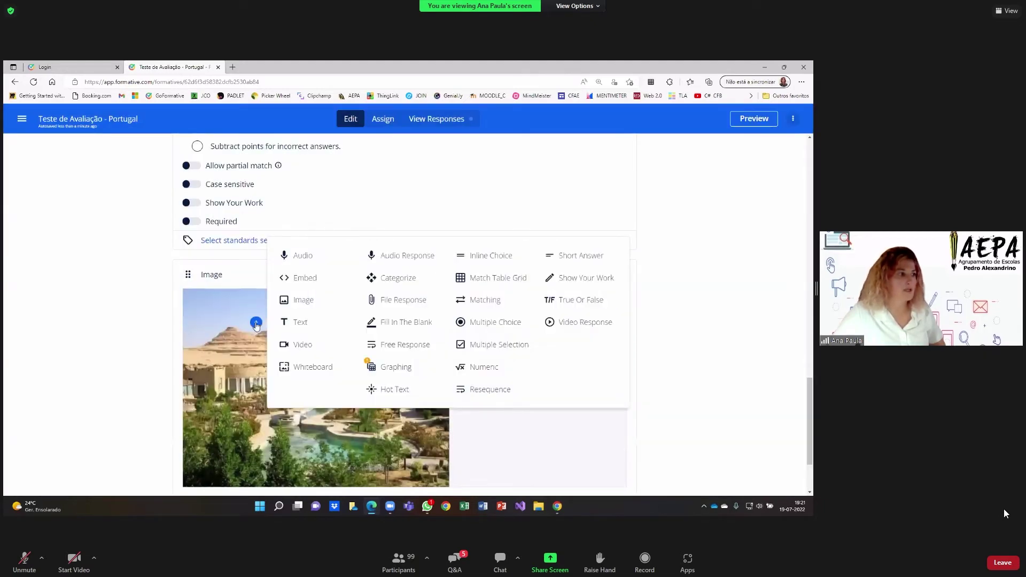
left_click(492, 416)
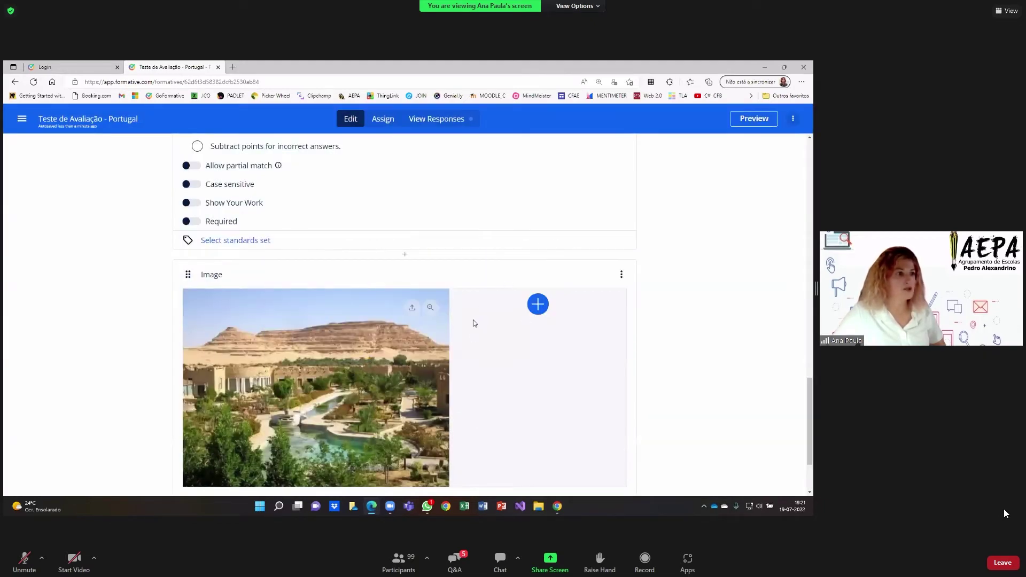
left_click(233, 329)
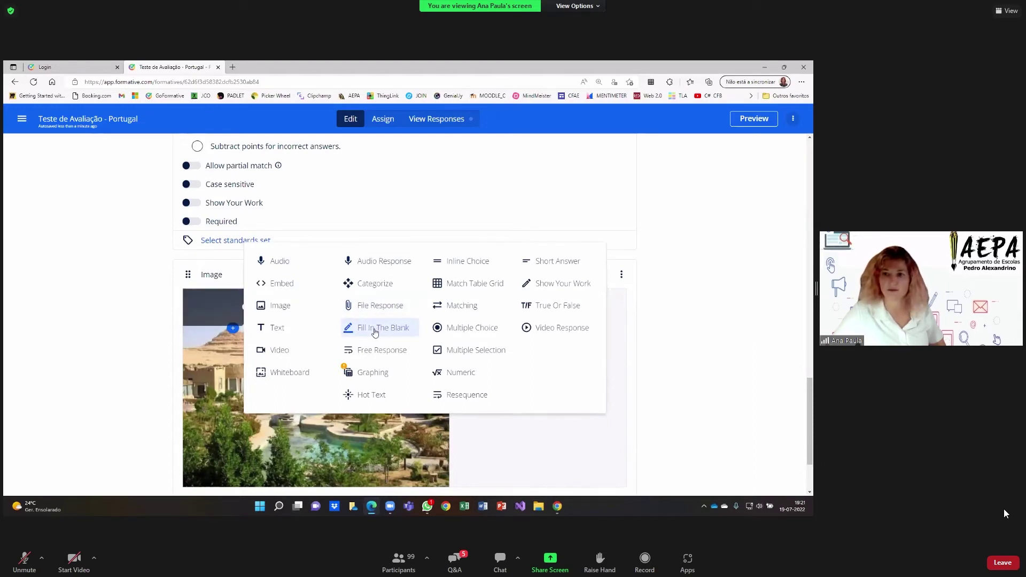
left_click(511, 434)
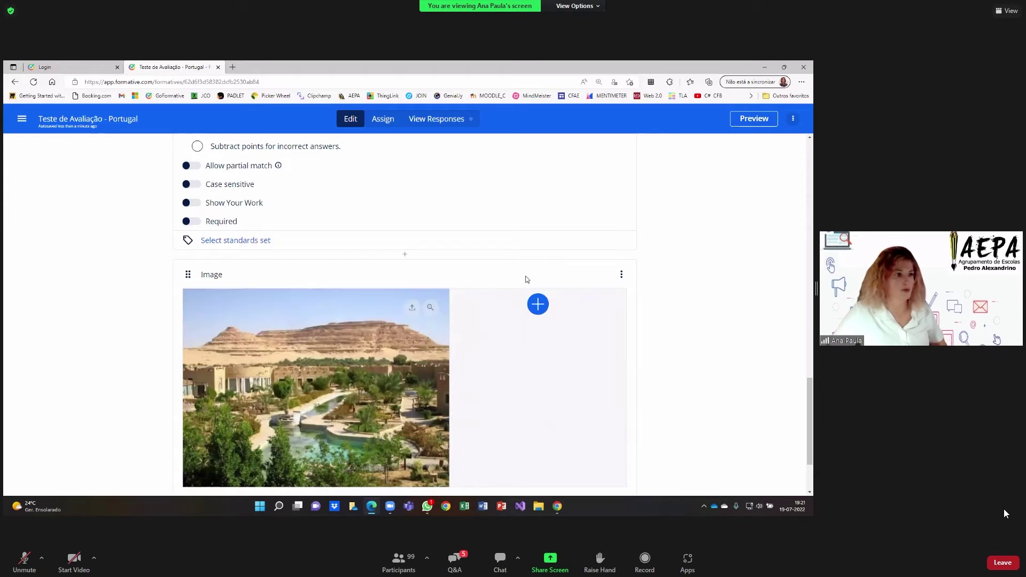
Add a Free Response question below the Image item.
scroll(535, 280, "down", 1)
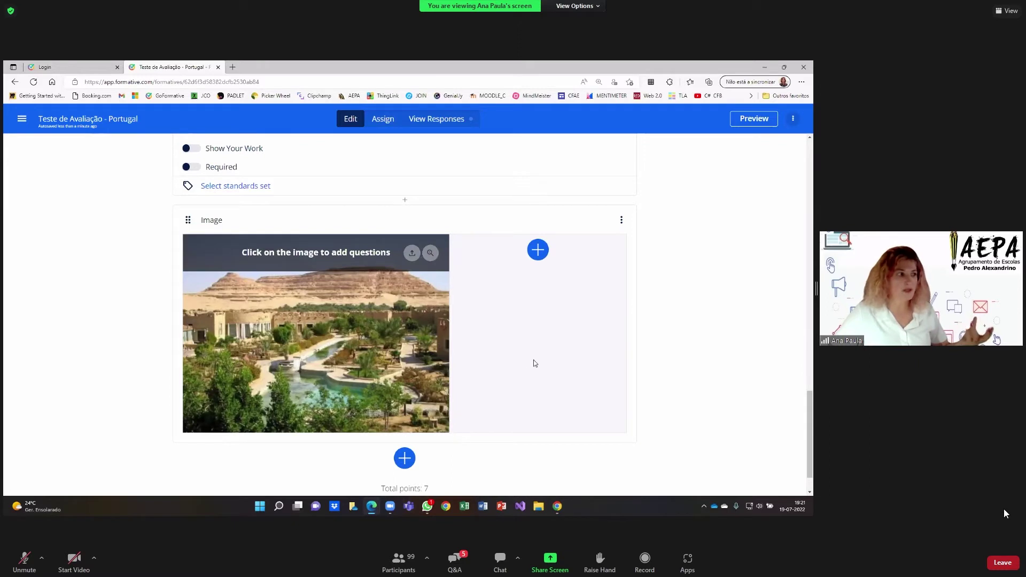
left_click(405, 458)
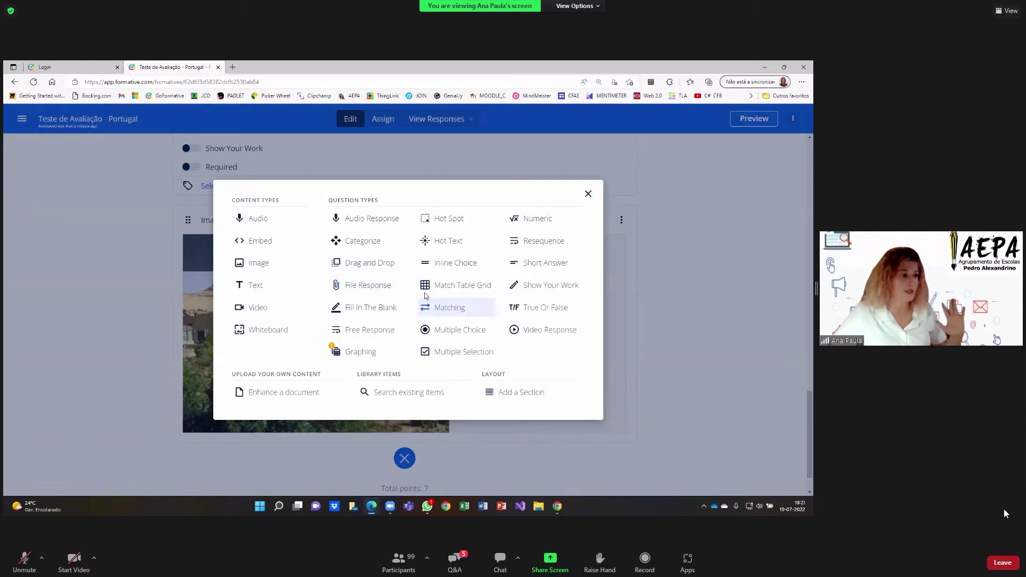
left_click(369, 330)
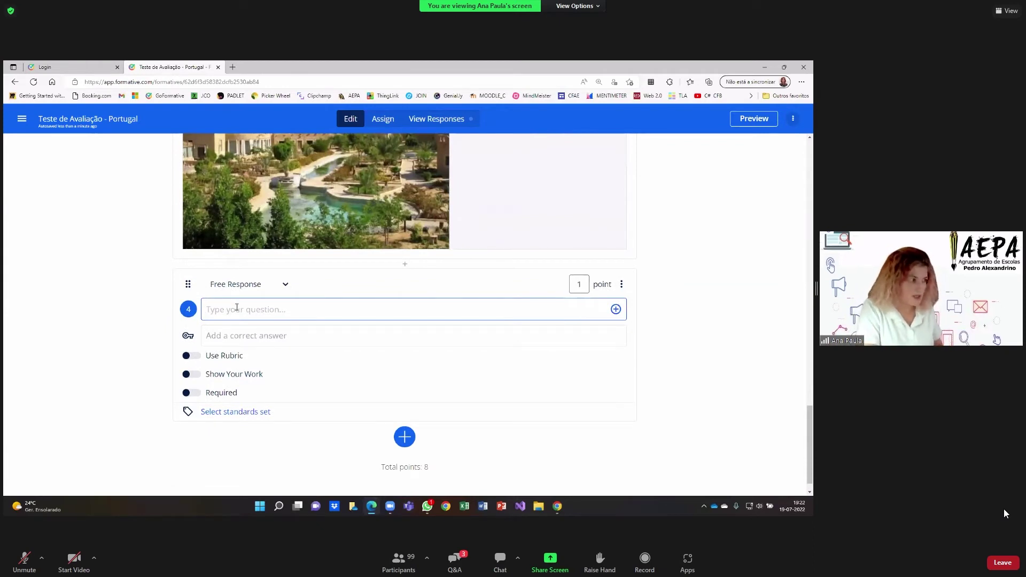
Enter the two lines of sample text hhshejrheahg and ejkrfkaerk as the text of question 4.
type("hhshejrneahg")
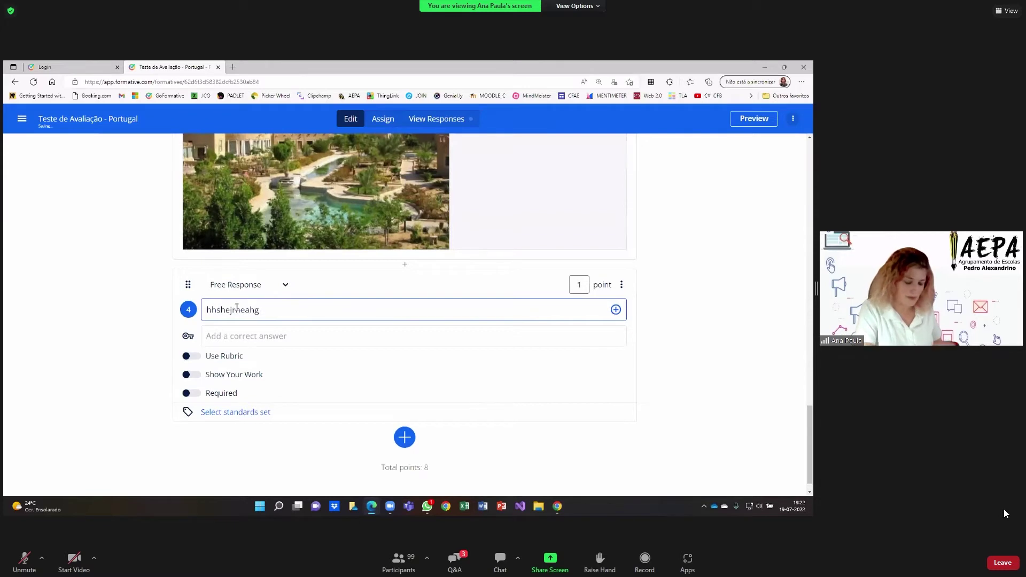
key("Return")
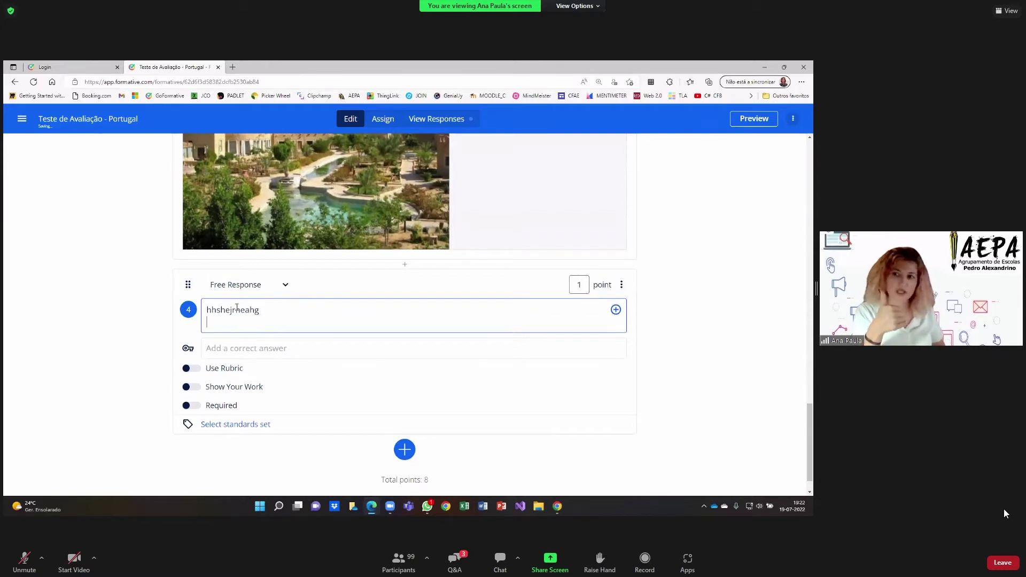
type("ejkrfkaerk")
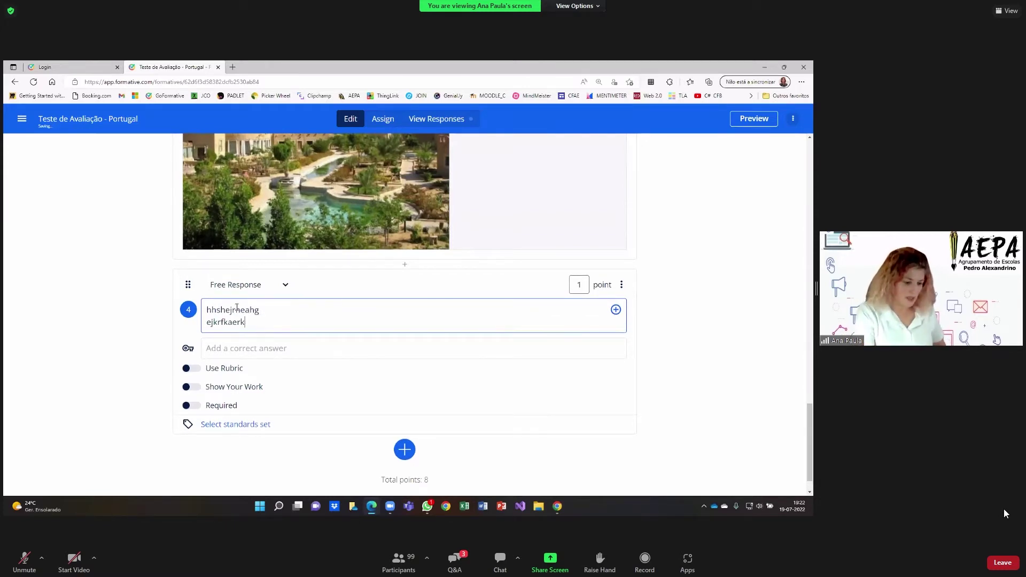
key("Return")
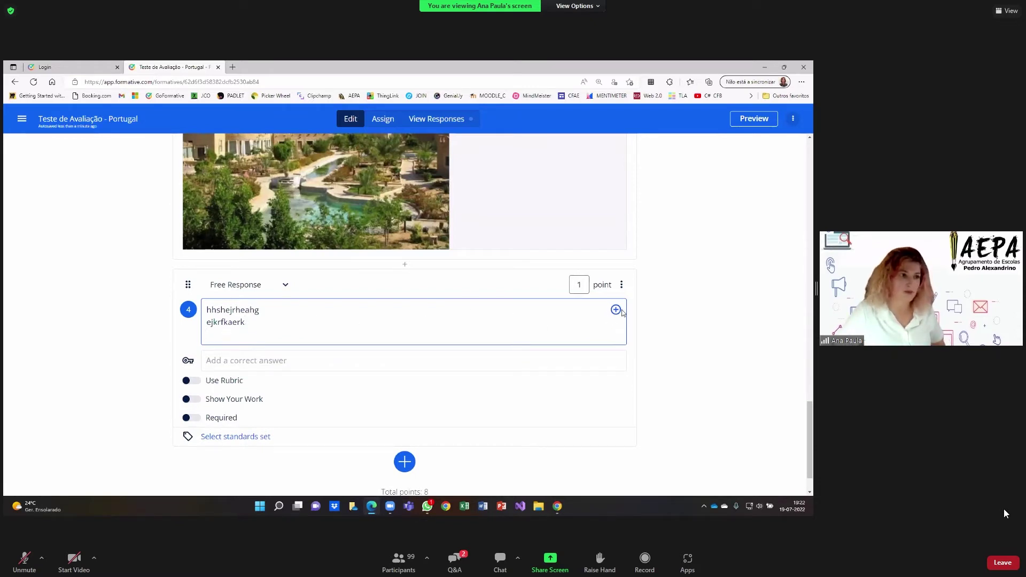
Check which media types can be inserted into question 4's text and delete the sample text.
left_click(617, 312)
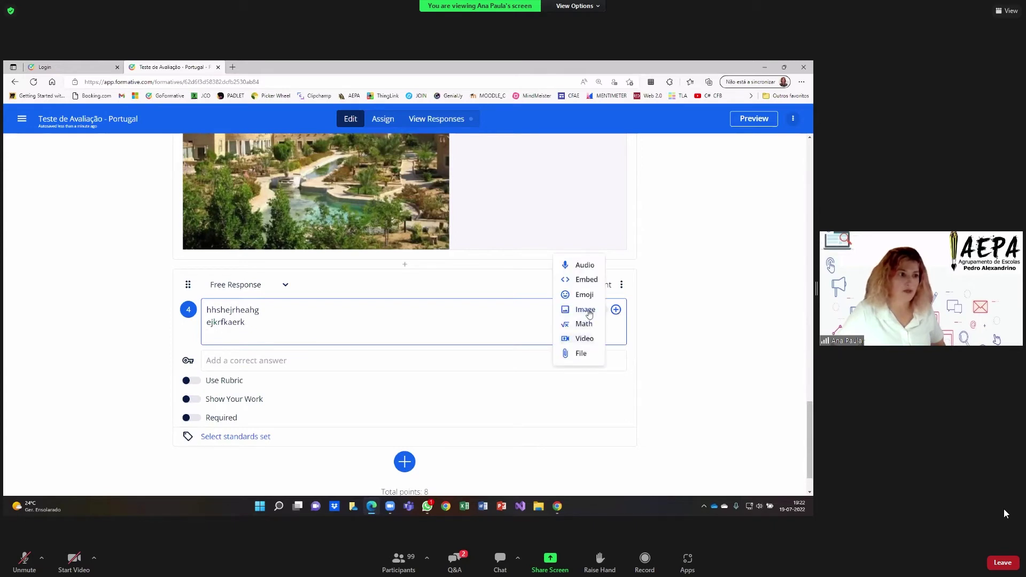
left_click(223, 338)
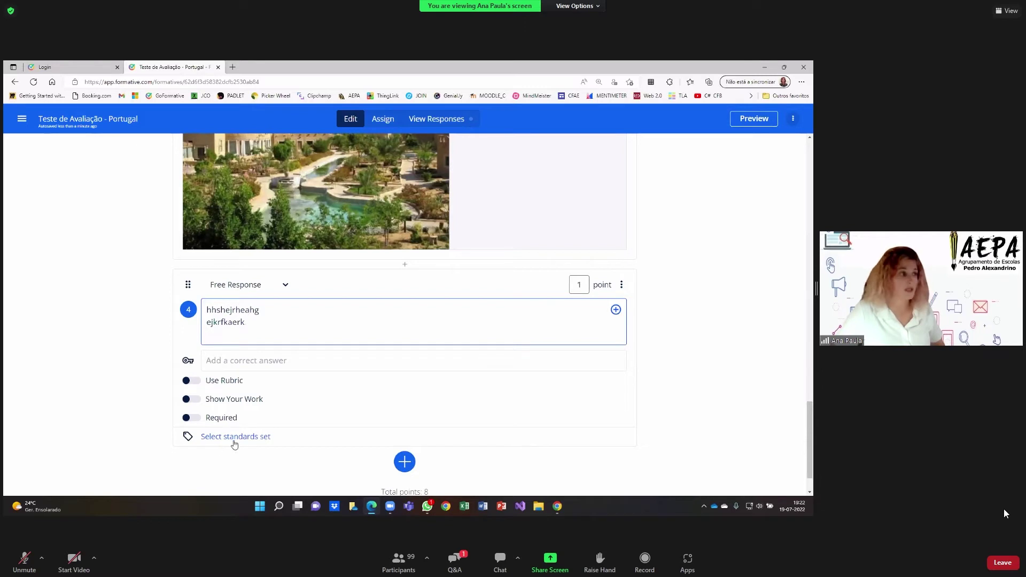
left_click_drag(256, 323, 203, 309)
key("BackSpace")
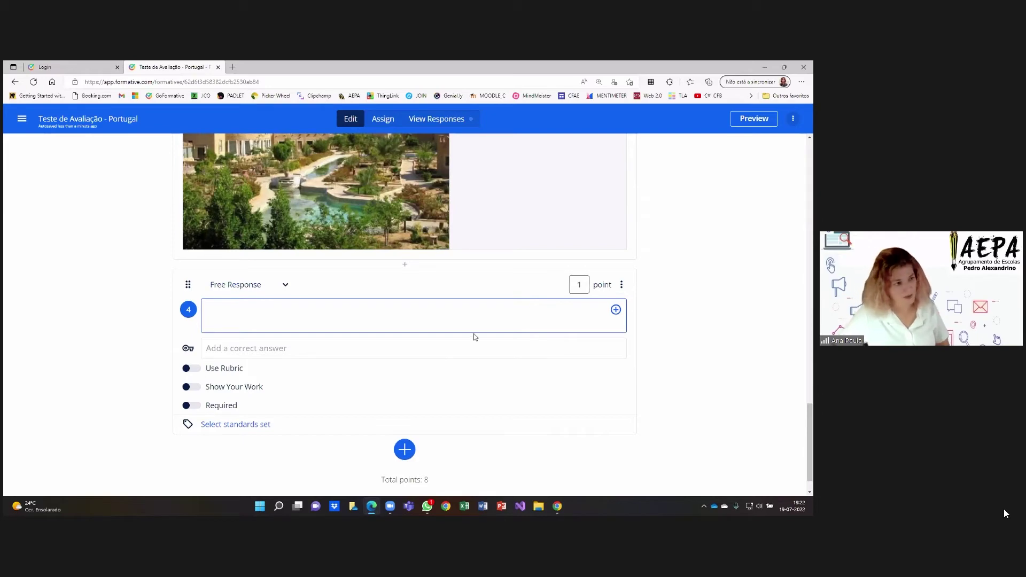
Allow partial match for the fill-in-the-blank question 3.
scroll(472, 353, "up", 3)
scroll(485, 370, "up", 5)
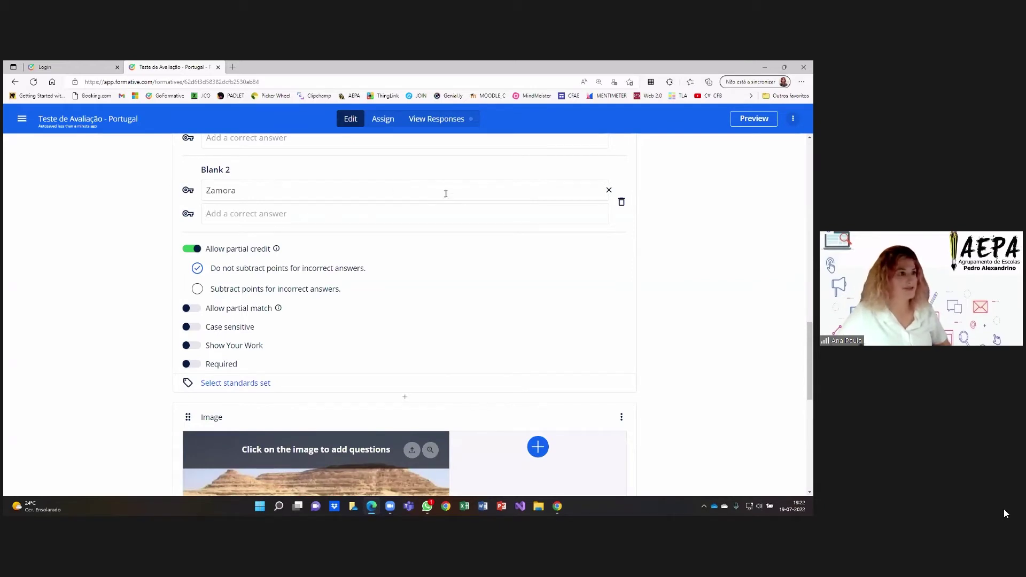
scroll(464, 264, "up", 3)
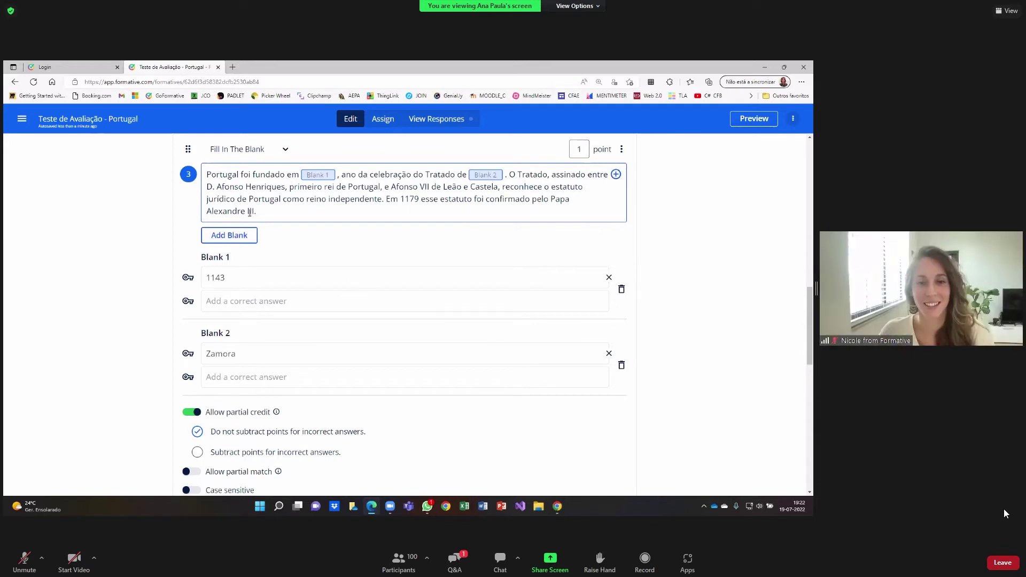
scroll(371, 305, "up", 3)
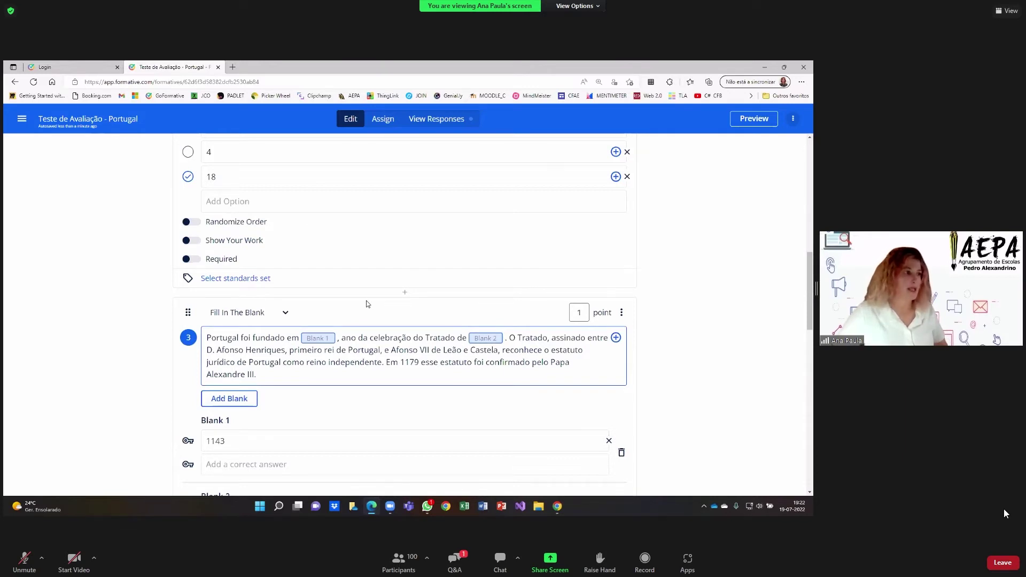
scroll(321, 329, "down", 2)
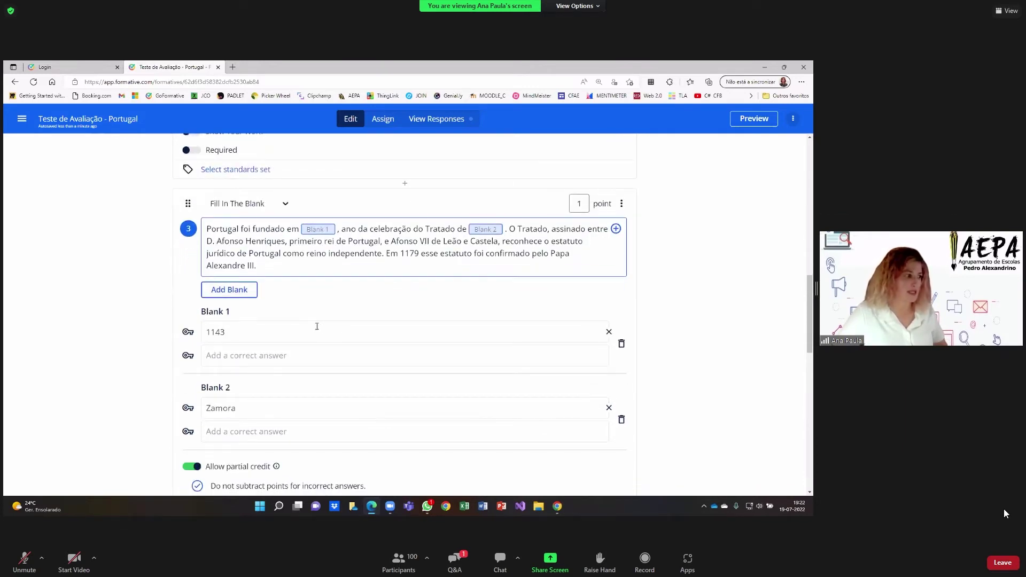
scroll(317, 326, "down", 1)
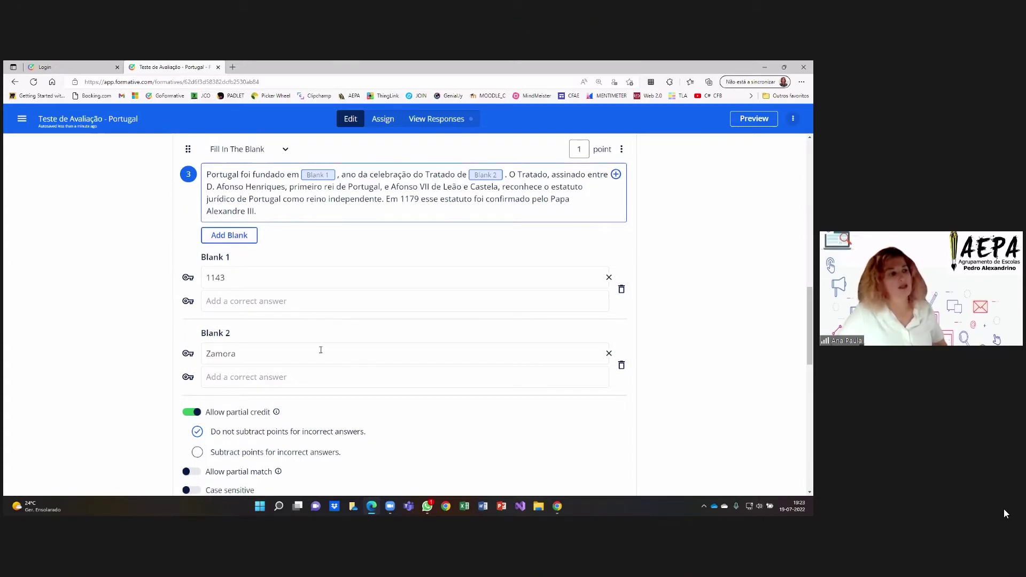
scroll(316, 349, "down", 2)
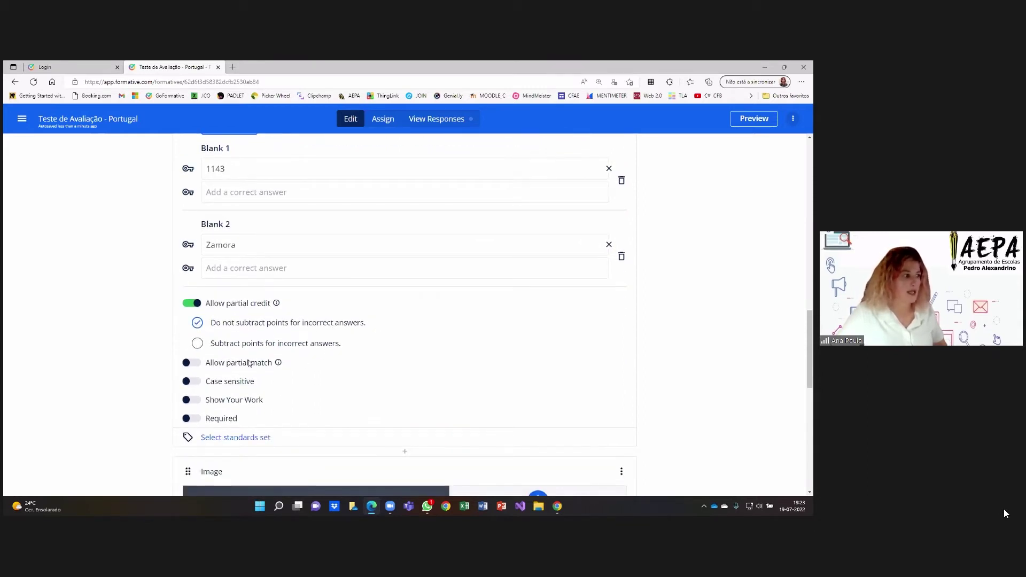
left_click(193, 364)
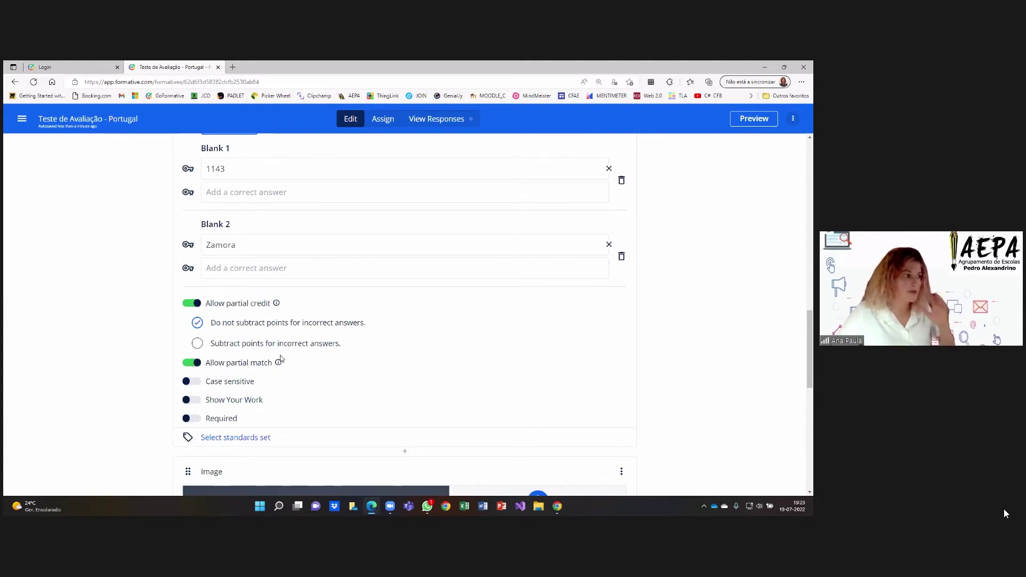
Leave the assessment for the Formatives list and open the INFORMÁTICA folder.
scroll(291, 353, "up", 5)
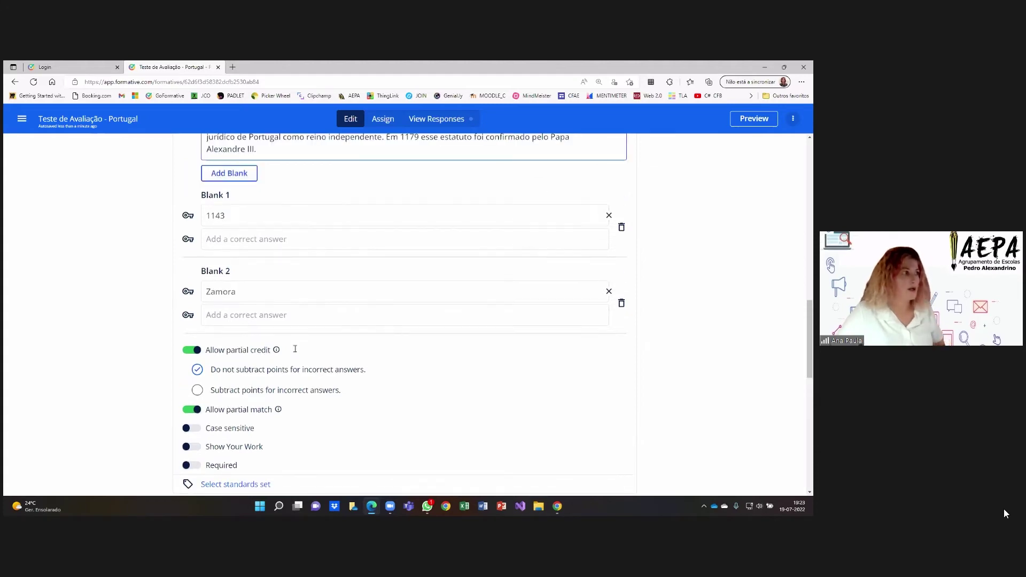
scroll(298, 350, "up", 15)
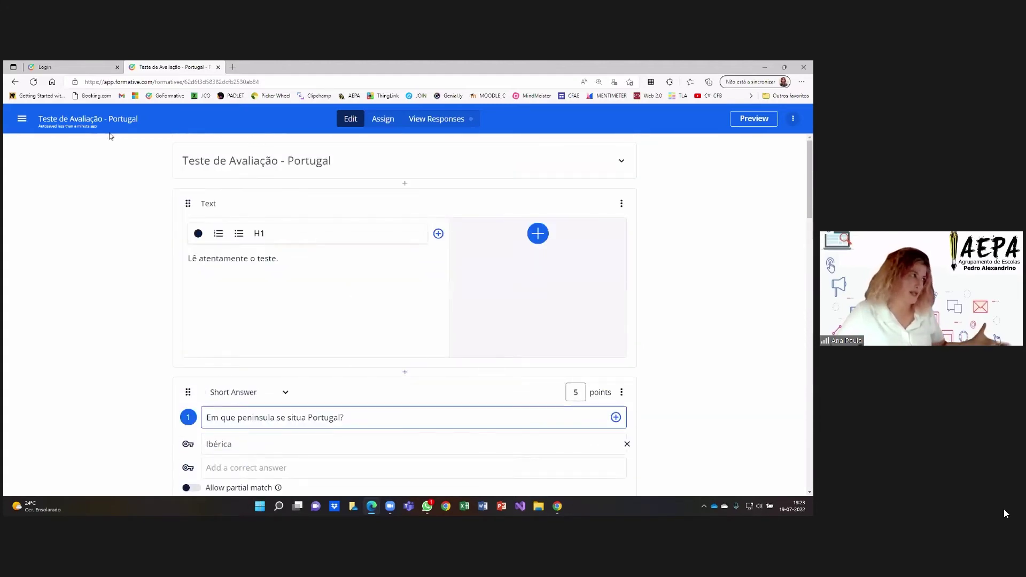
left_click(22, 120)
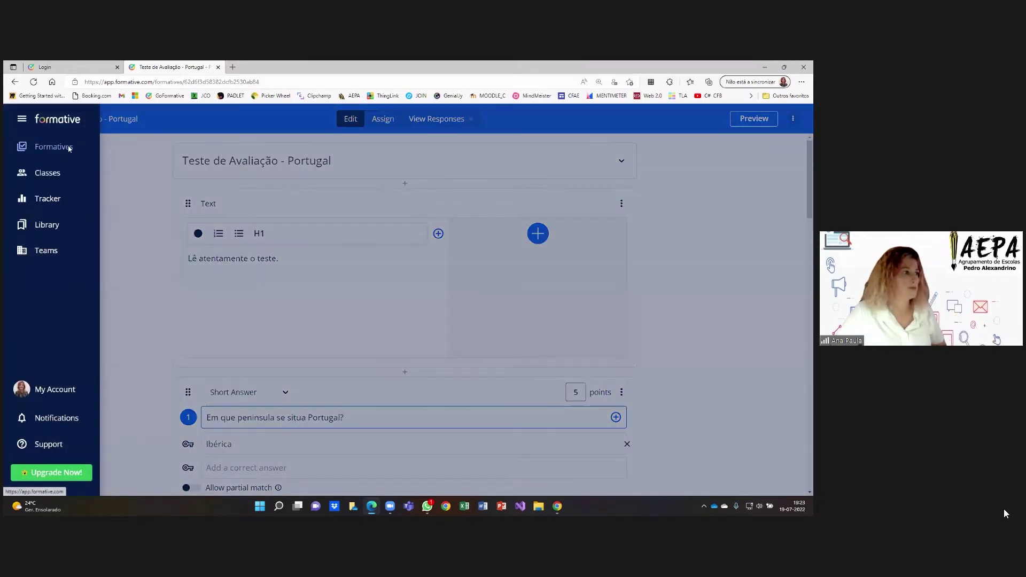
left_click(53, 146)
left_click(178, 230)
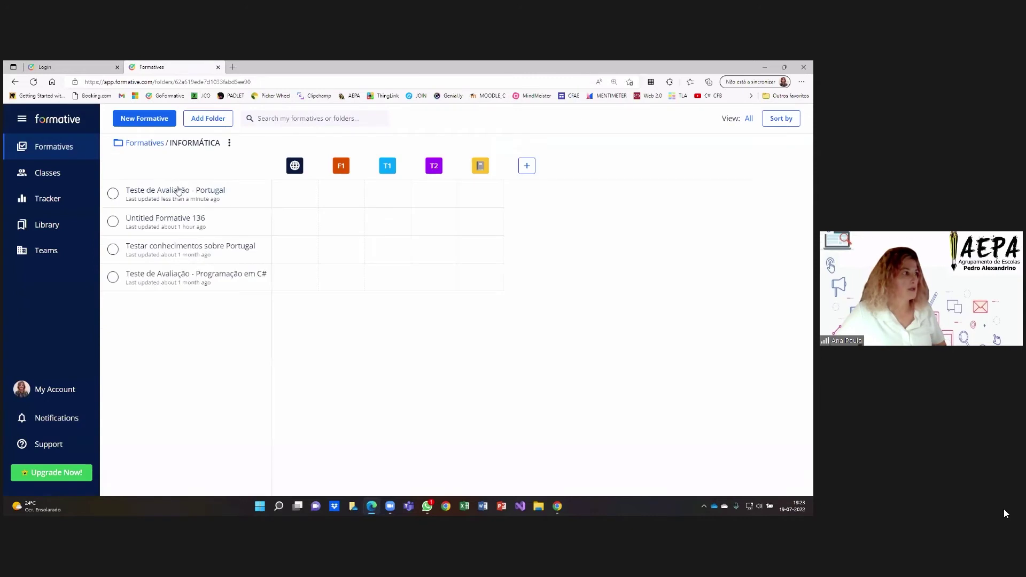
Reopen Teste de Avaliação - Portugal and review its items from the introductory text through question 4.
left_click(179, 191)
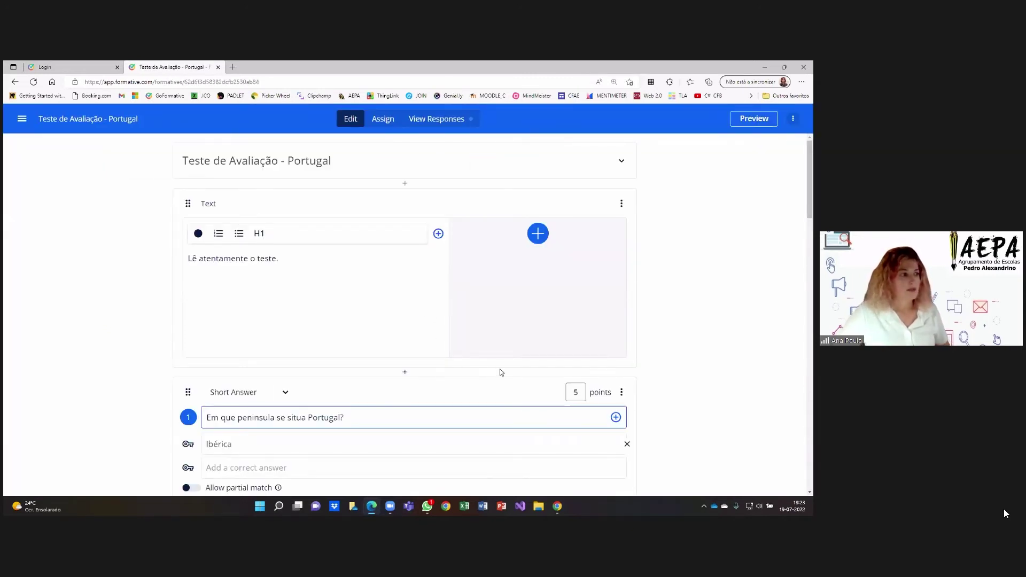
scroll(454, 340, "down", 10)
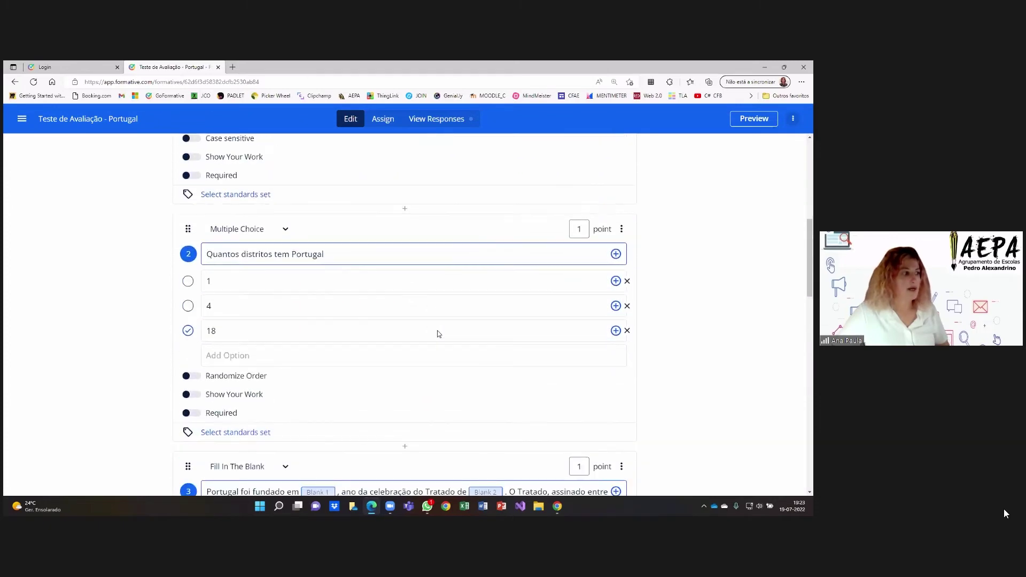
scroll(336, 380, "down", 7)
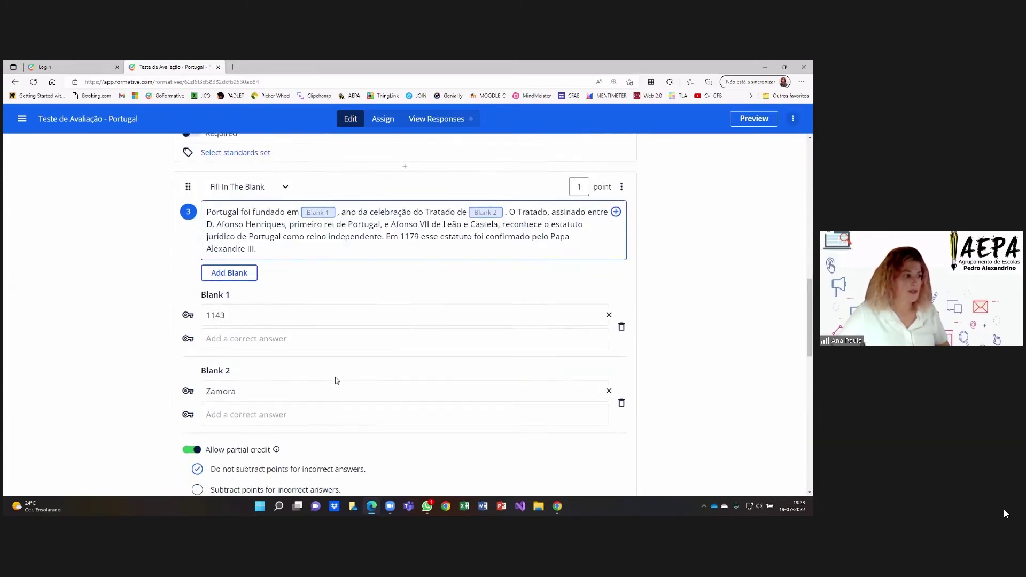
scroll(337, 362, "down", 7)
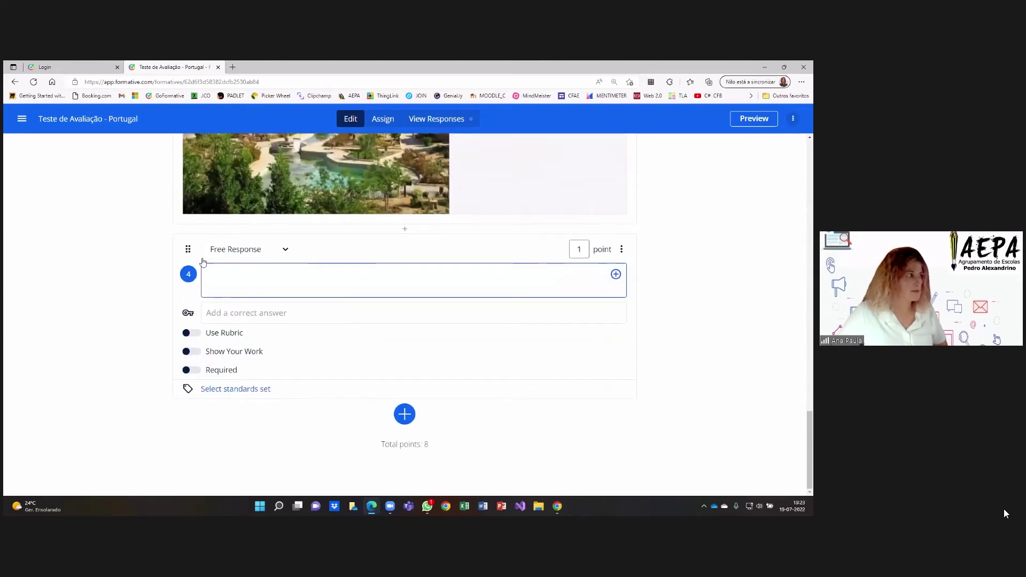
scroll(354, 352, "up", 4)
Go back to the list of formatives in the INFORMÁTICA folder.
left_click(20, 119)
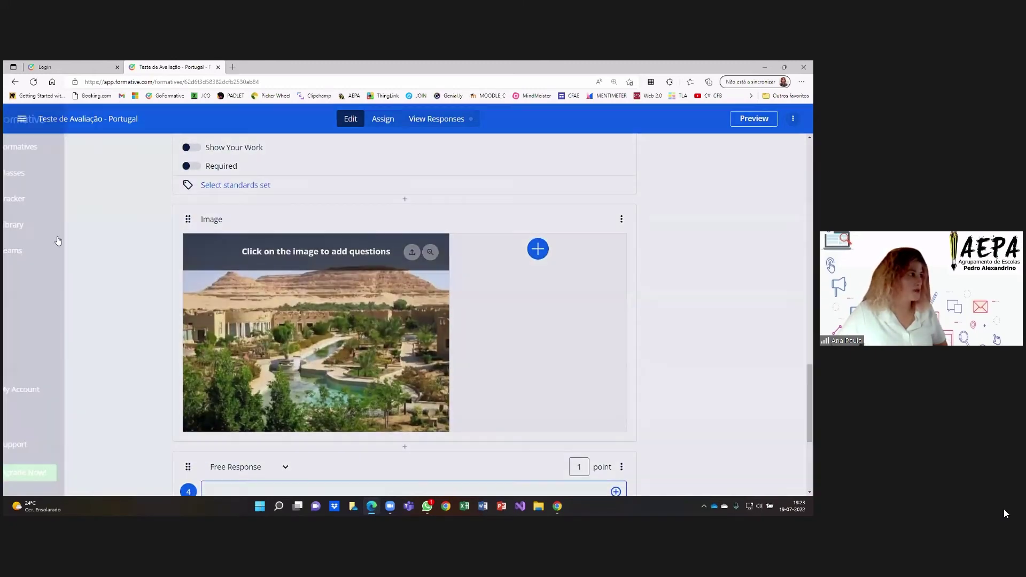
left_click(59, 154)
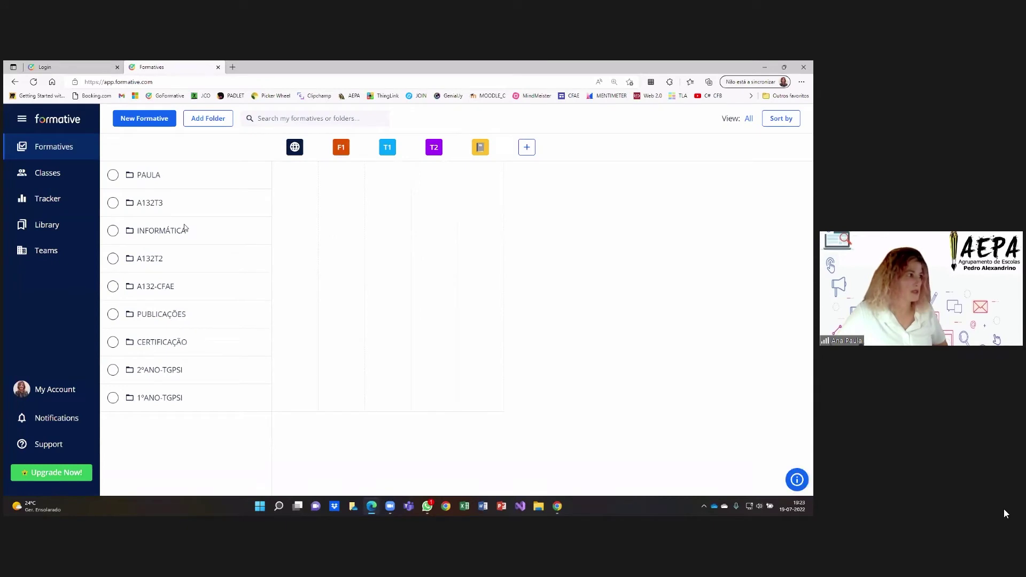
left_click(180, 232)
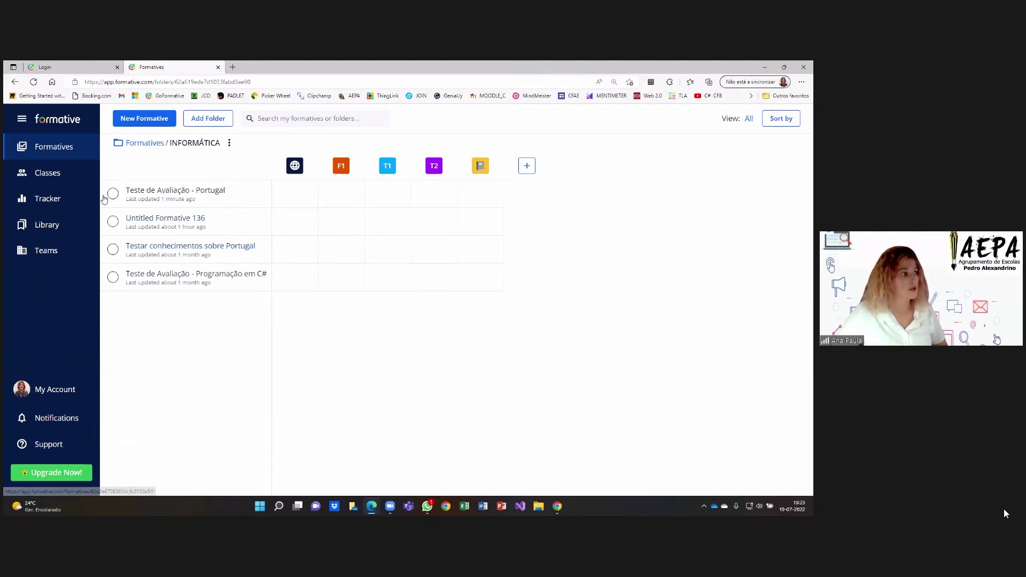
Delete the formatives Teste de Avaliação - Portugal and Untitled Formative 136 from the INFORMÁTICA folder.
left_click(112, 221)
left_click(114, 195)
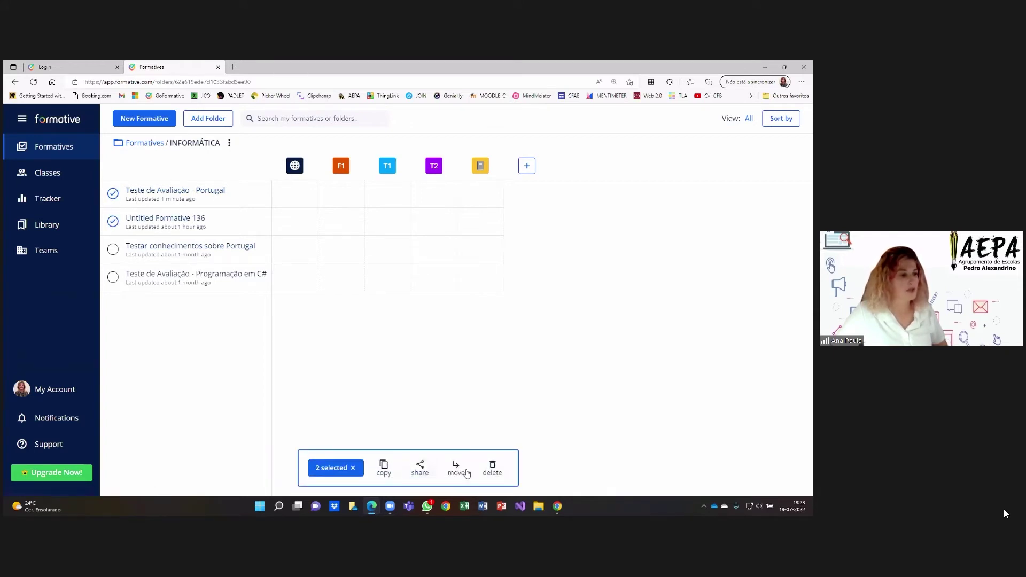
left_click(493, 472)
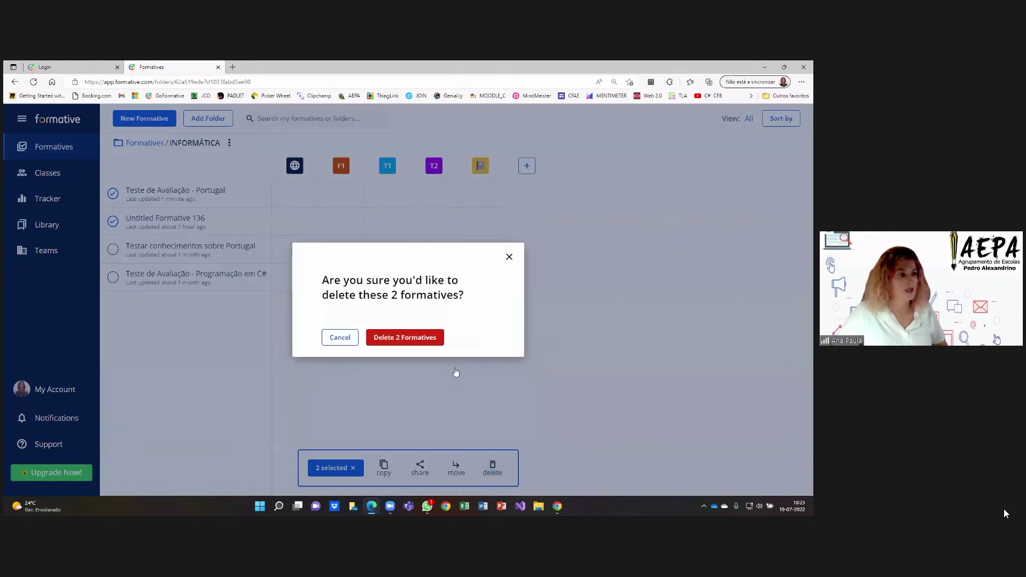
left_click(408, 341)
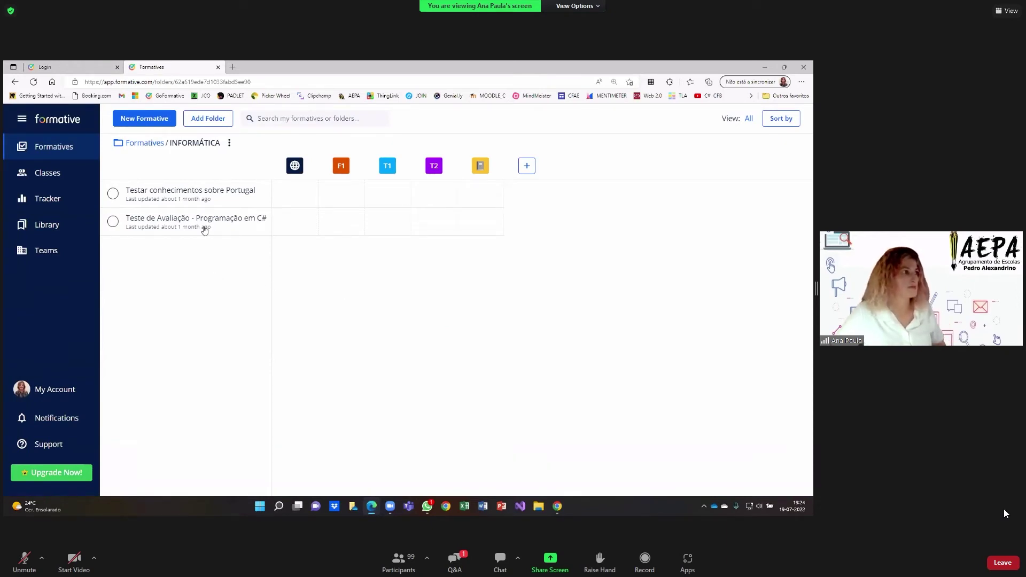
Open Testar conhecimentos sobre Portugal and review its items from the map image through the fill-in-the-blank question 6.
left_click(200, 191)
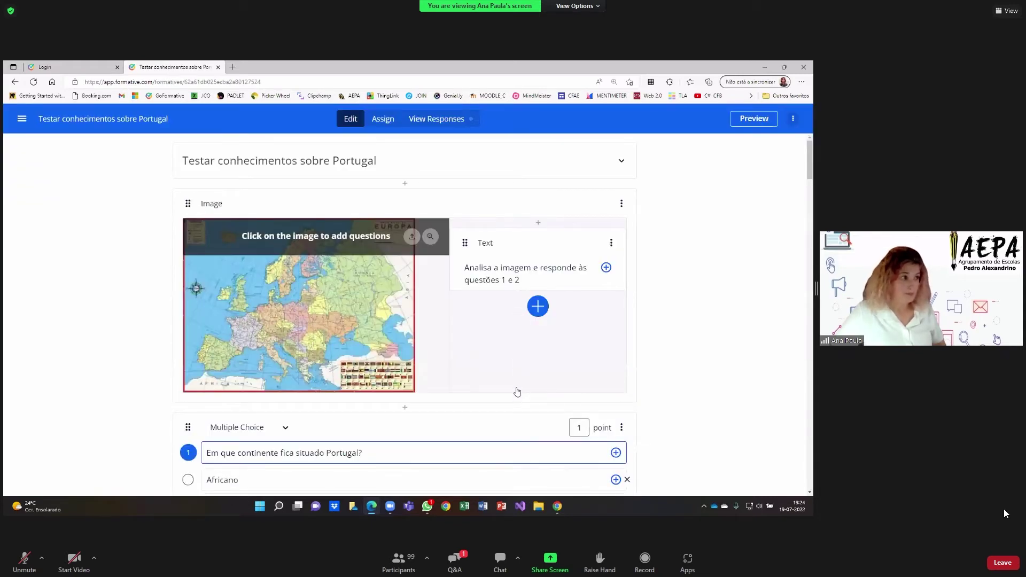
scroll(518, 397, "down", 3)
scroll(517, 368, "down", 10)
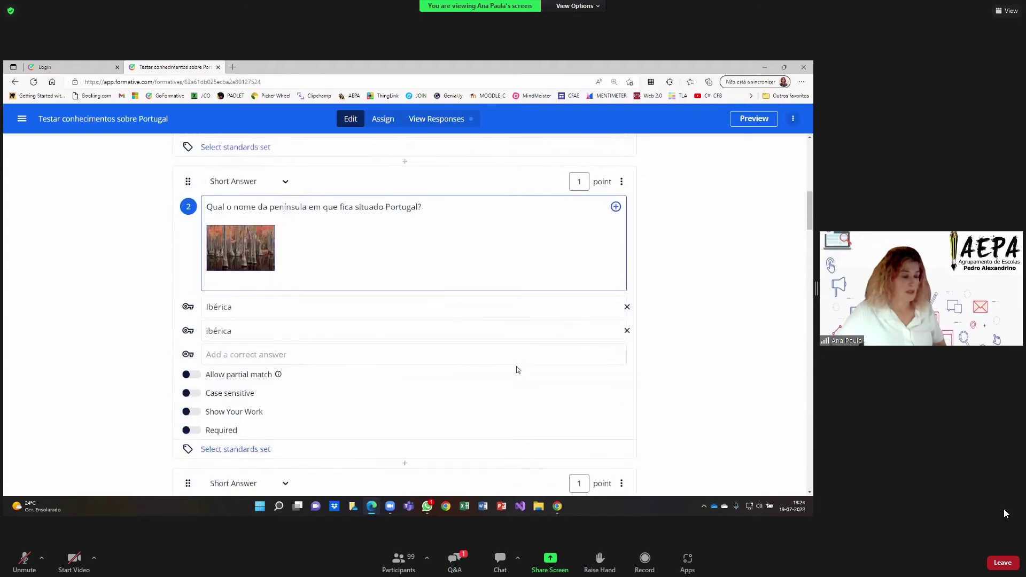
scroll(517, 365, "down", 12)
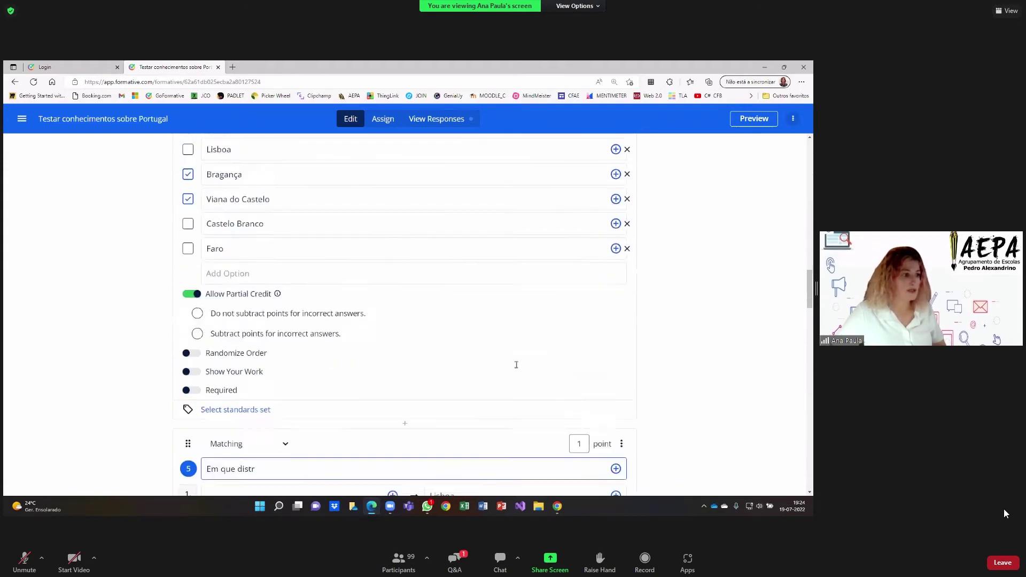
scroll(514, 366, "up", 3)
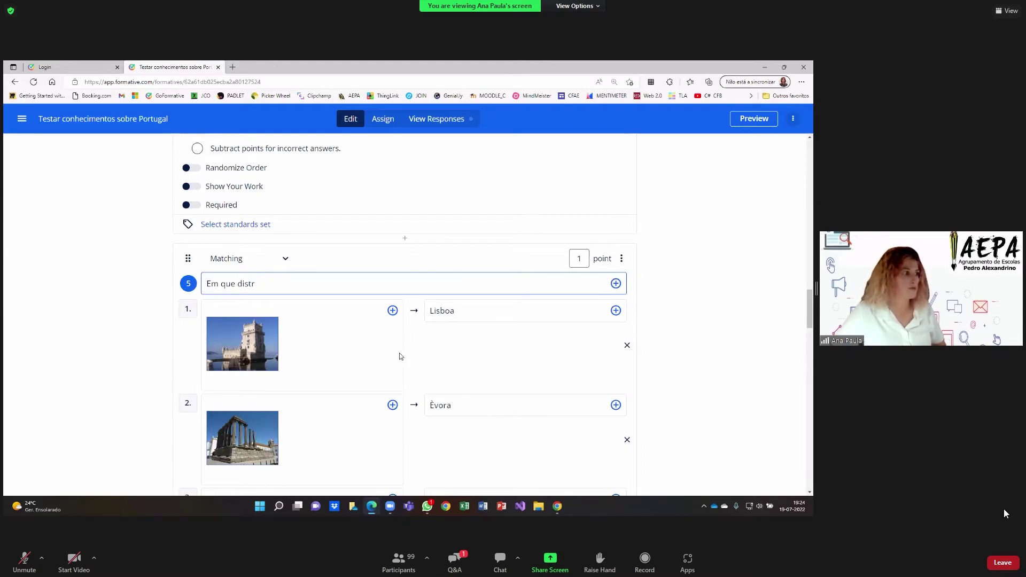
scroll(398, 353, "down", 7)
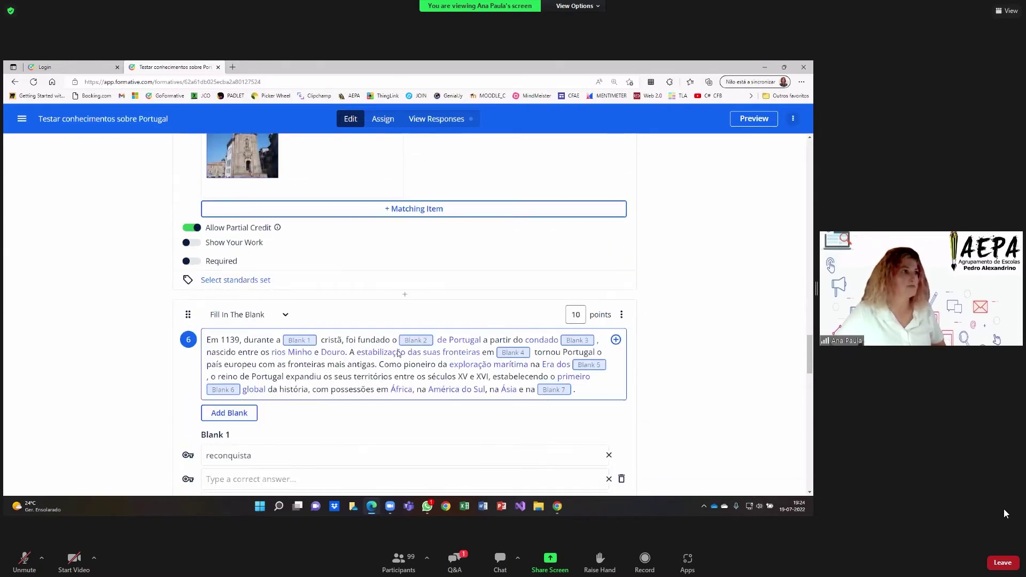
scroll(399, 352, "up", 7)
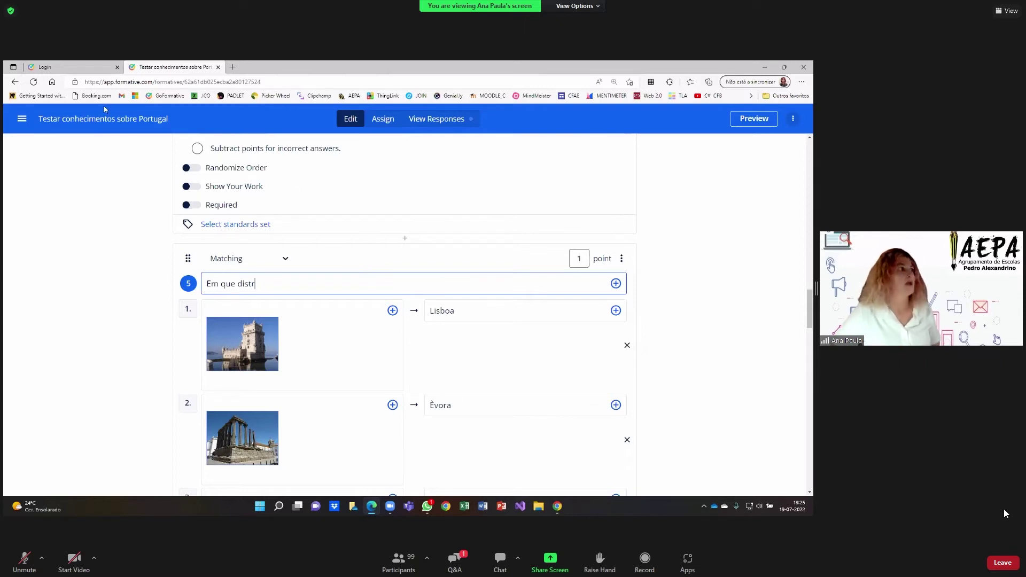
Return to the INFORMÁTICA folder and open the formative Teste de Avaliação - Programação em C#.
left_click(22, 119)
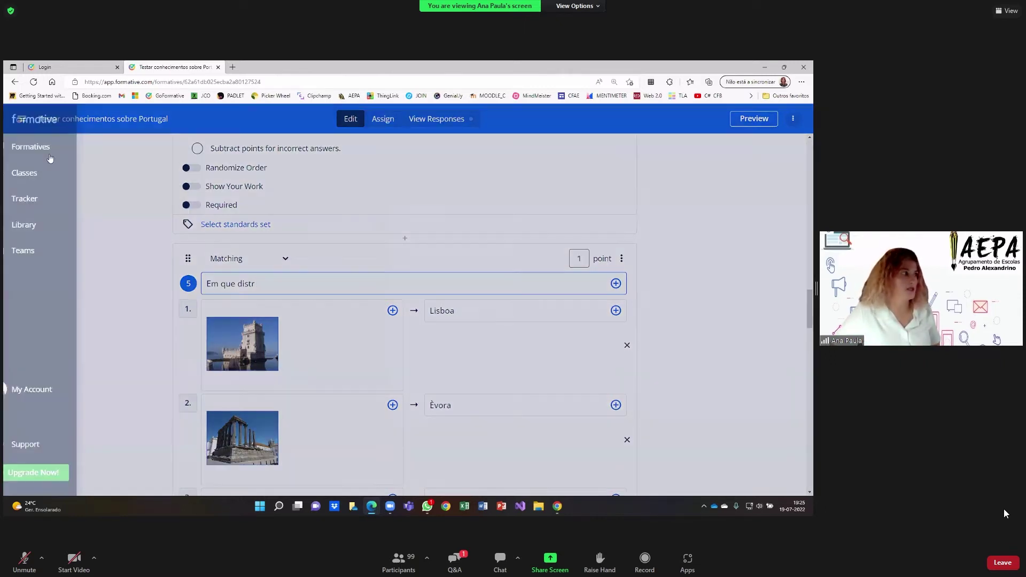
left_click(59, 148)
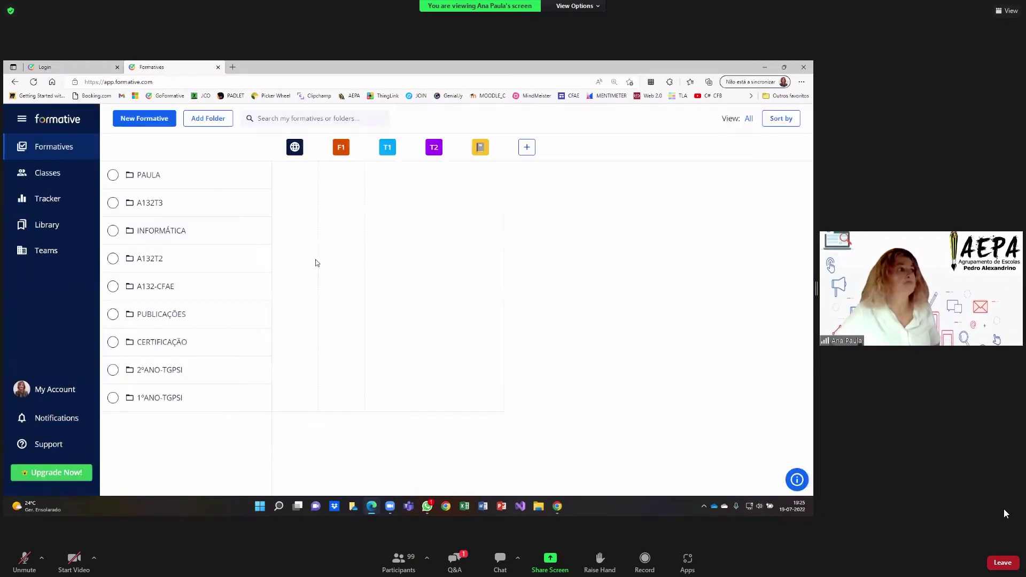
left_click(160, 231)
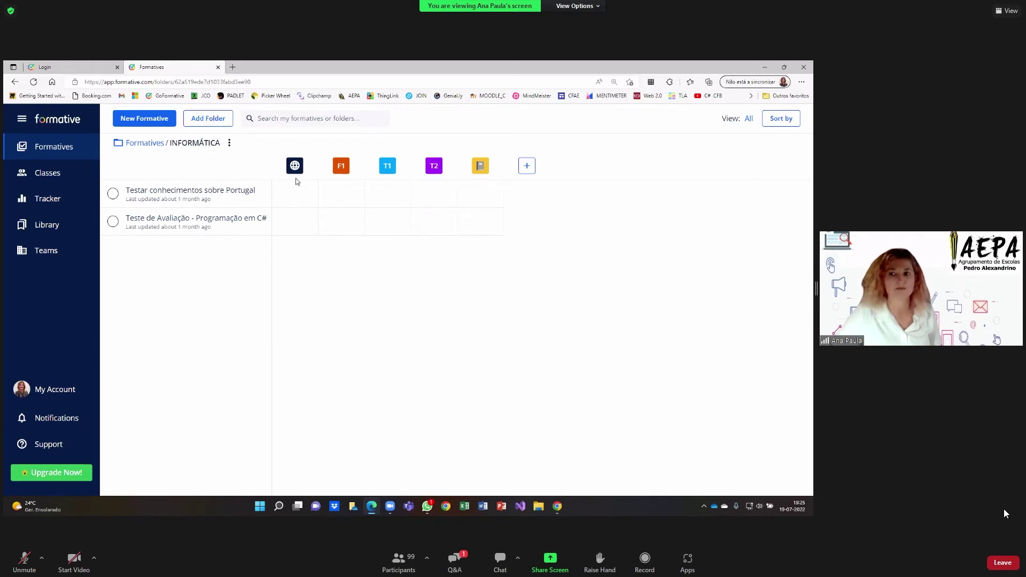
left_click(158, 223)
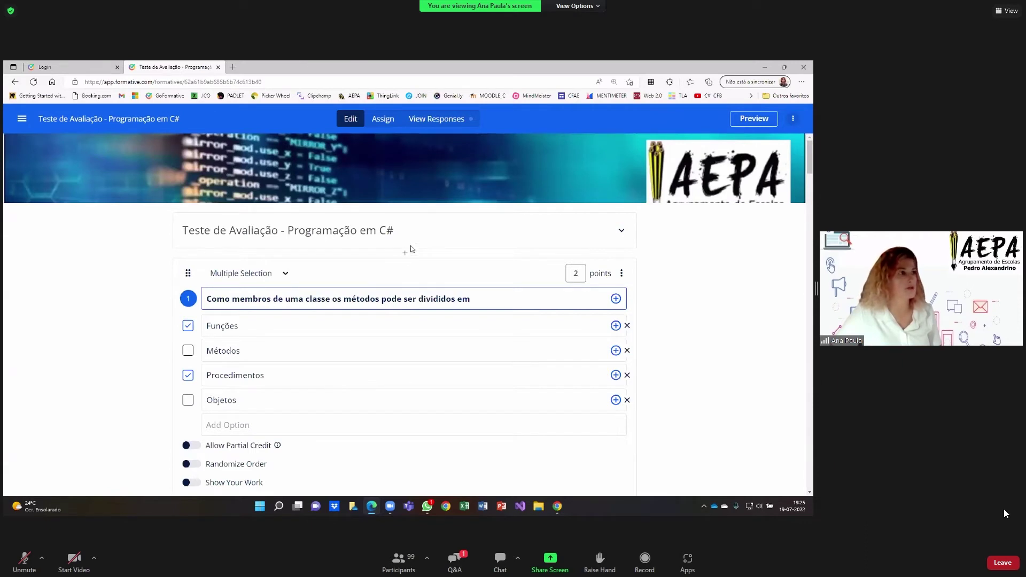
Select the class PSI-ESPA for assigning the C# test and expand the additional assignment settings.
left_click(381, 121)
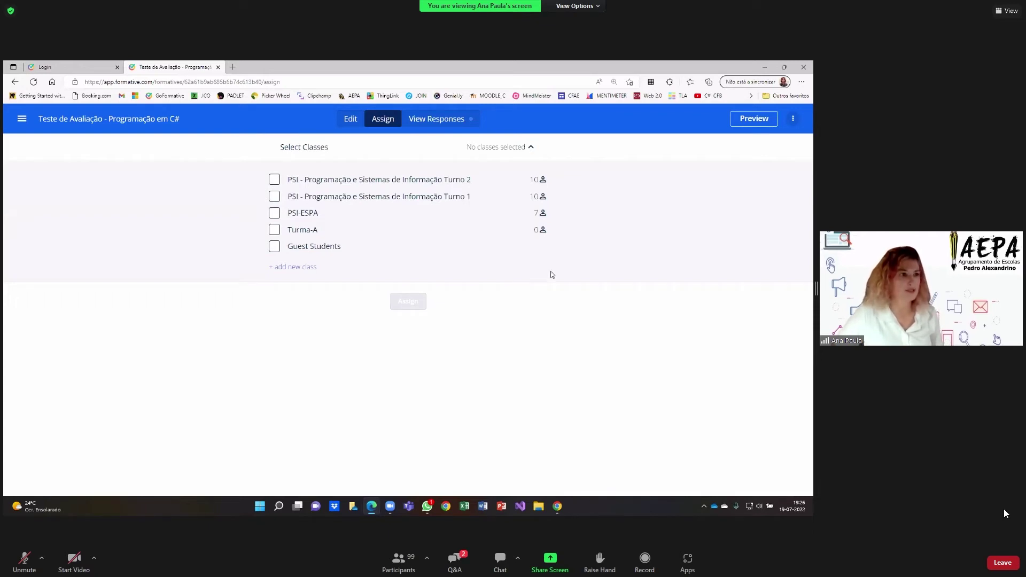
left_click(276, 215)
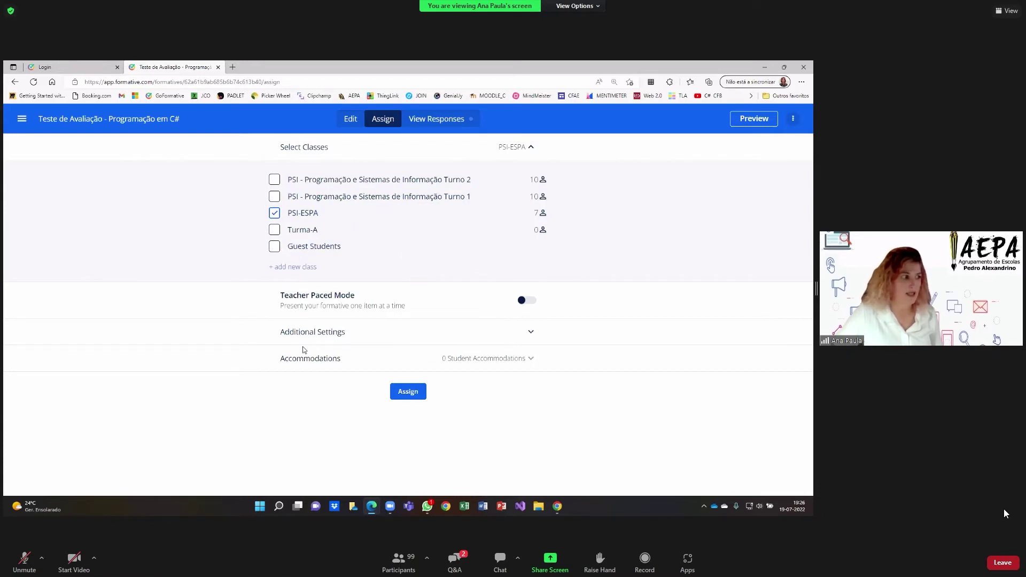
left_click(332, 335)
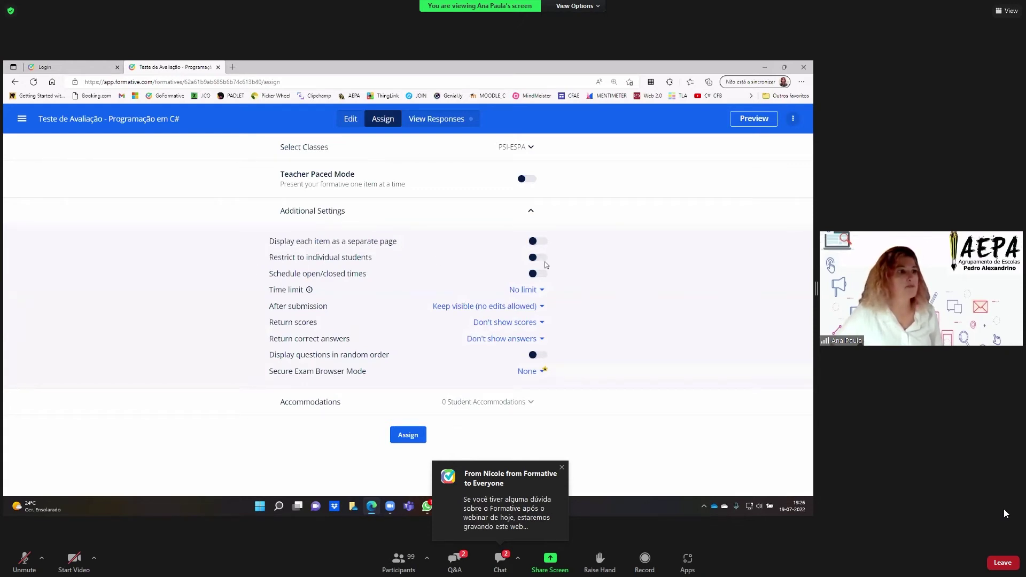
Try restricting the assignment to individually selected PSI-ESPA students, and remove the selection and the restriction again.
left_click(543, 259)
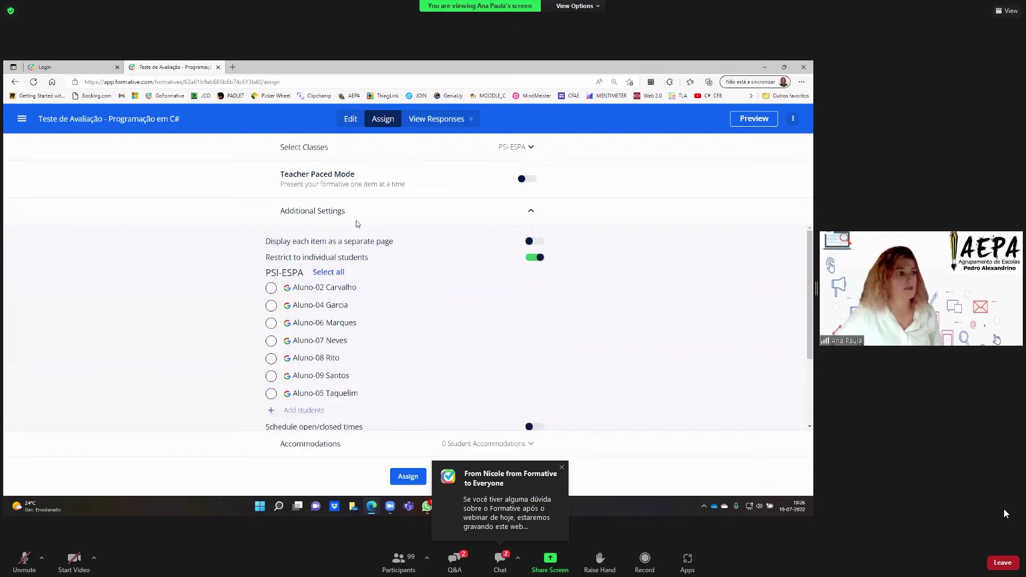
left_click(271, 306)
left_click(271, 324)
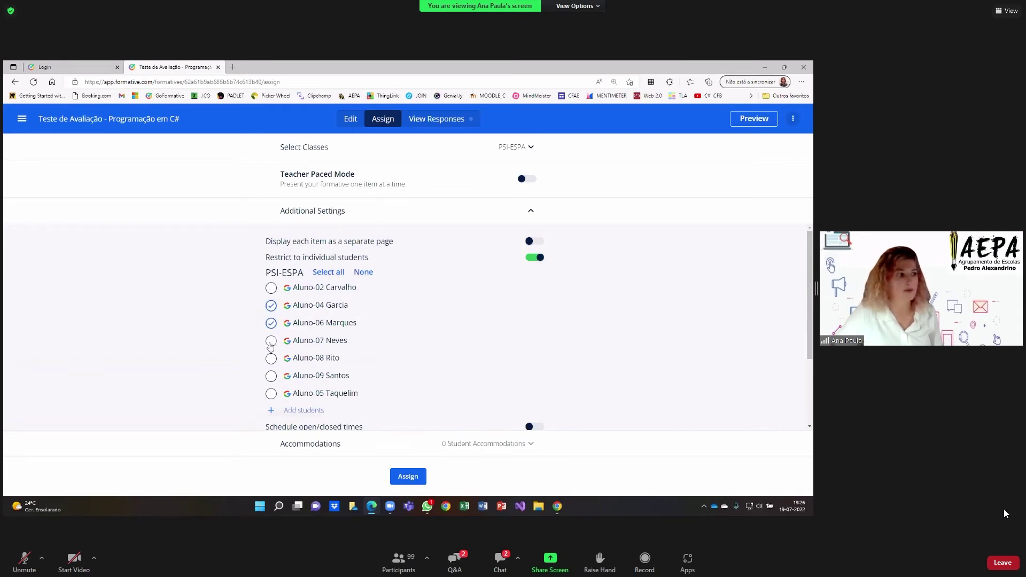
left_click(271, 342)
left_click(271, 341)
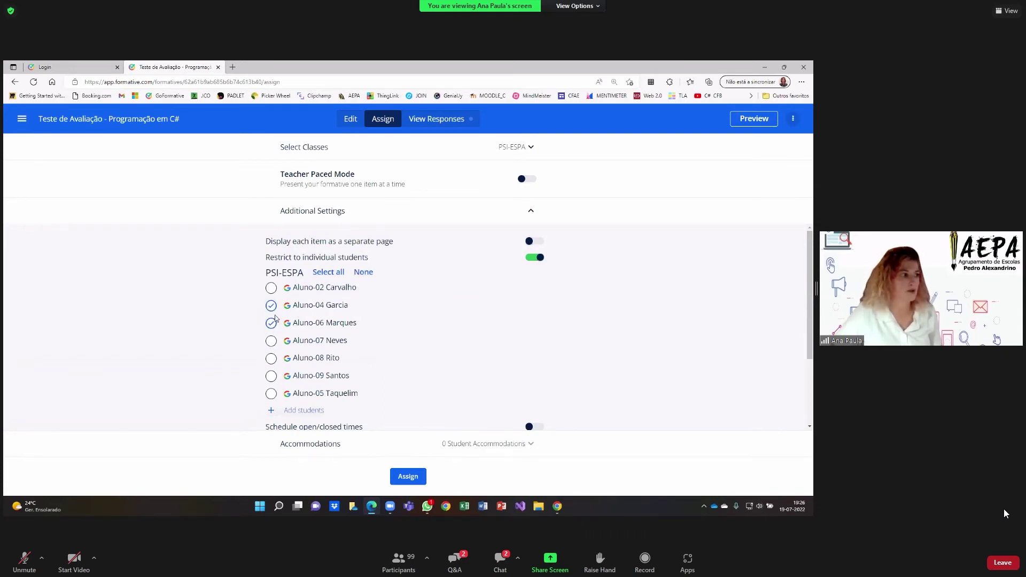
left_click(271, 323)
left_click(271, 305)
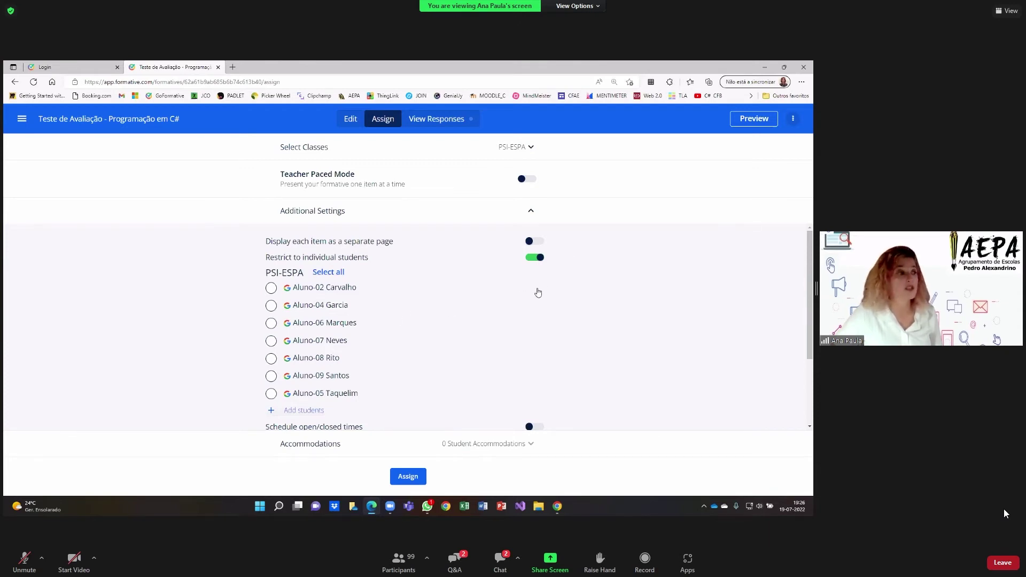
left_click(534, 259)
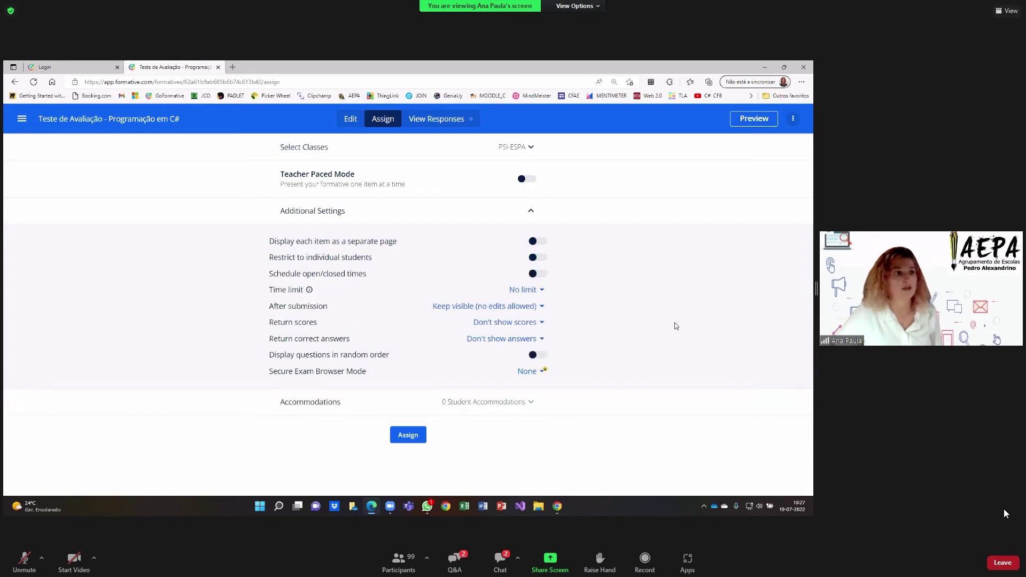
Turn on scheduled open/closed times for the assignment and look through the open and close time choices.
left_click(536, 274)
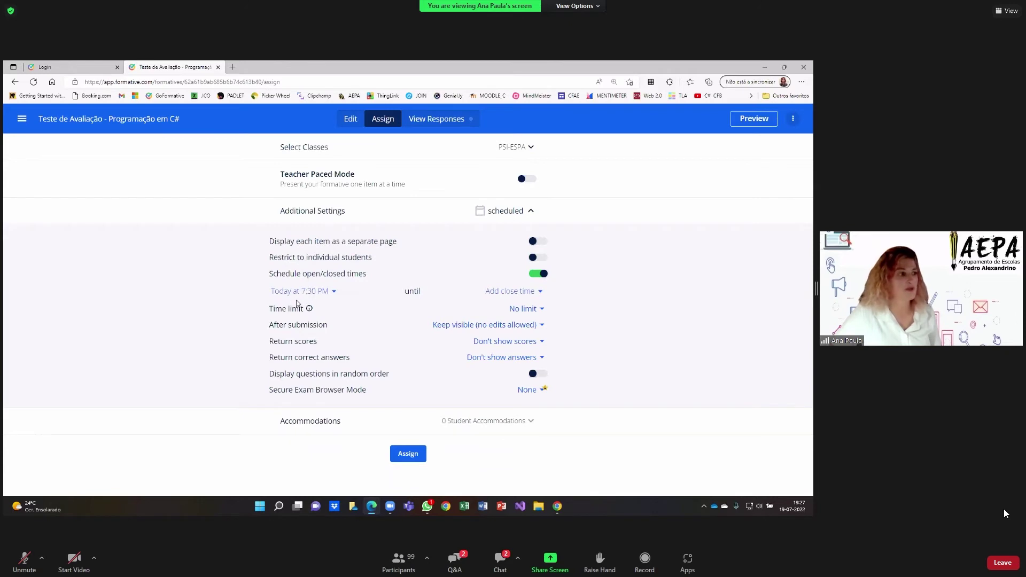
left_click(312, 293)
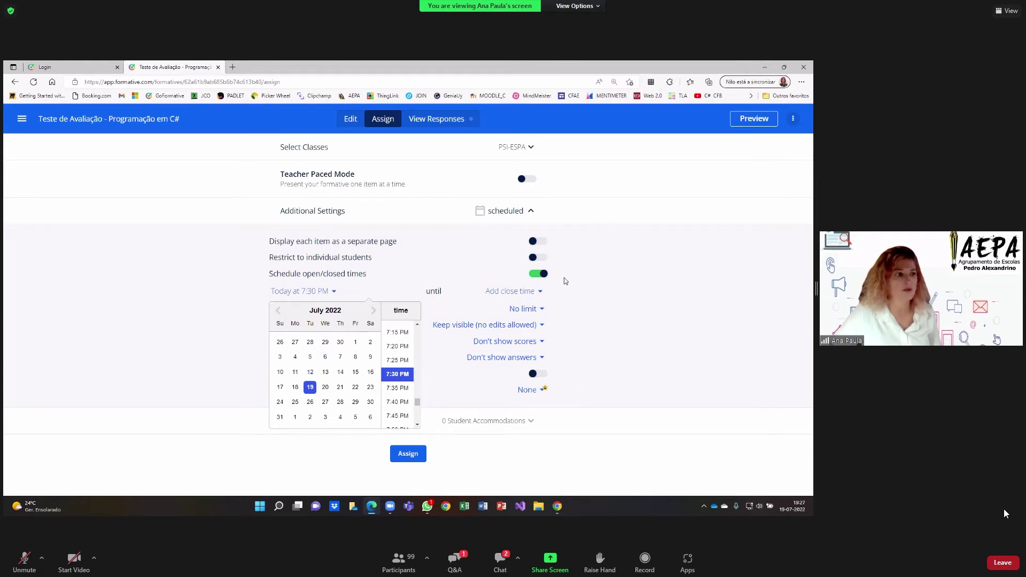
left_click(603, 284)
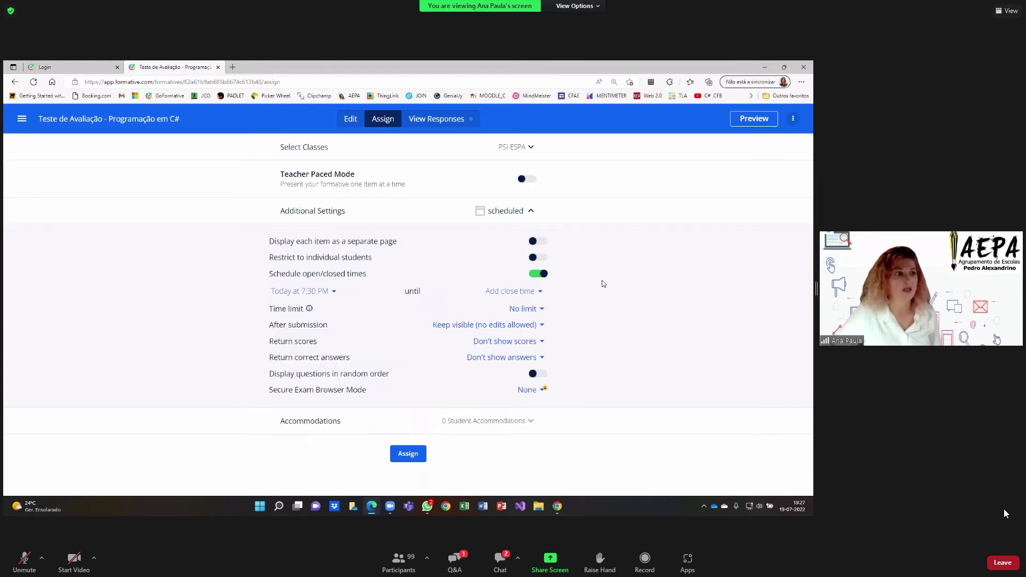
left_click(517, 310)
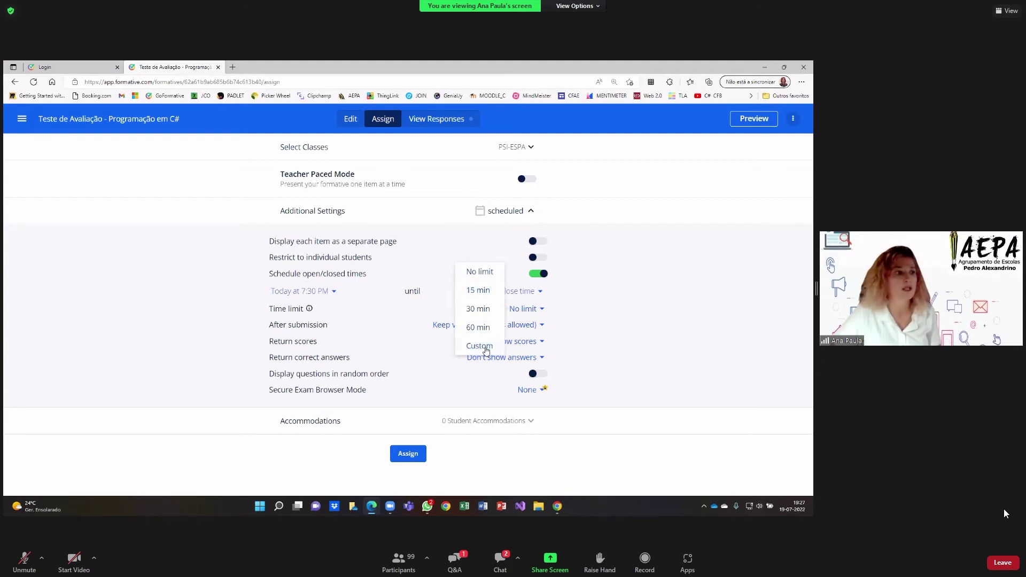
left_click(616, 287)
left_click(526, 295)
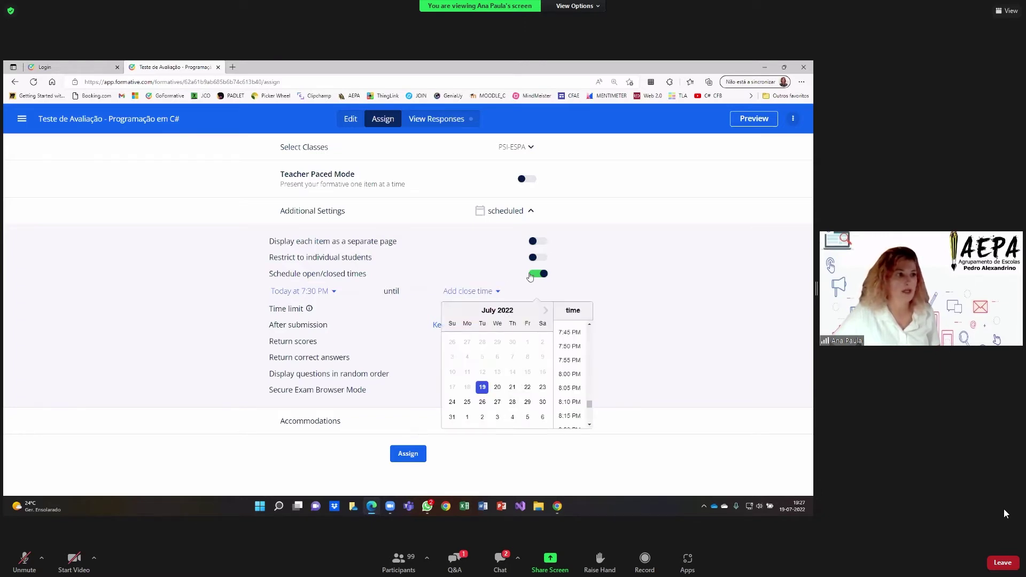
left_click(593, 284)
Set a custom time limit of 45 minutes for the assignment.
left_click(533, 310)
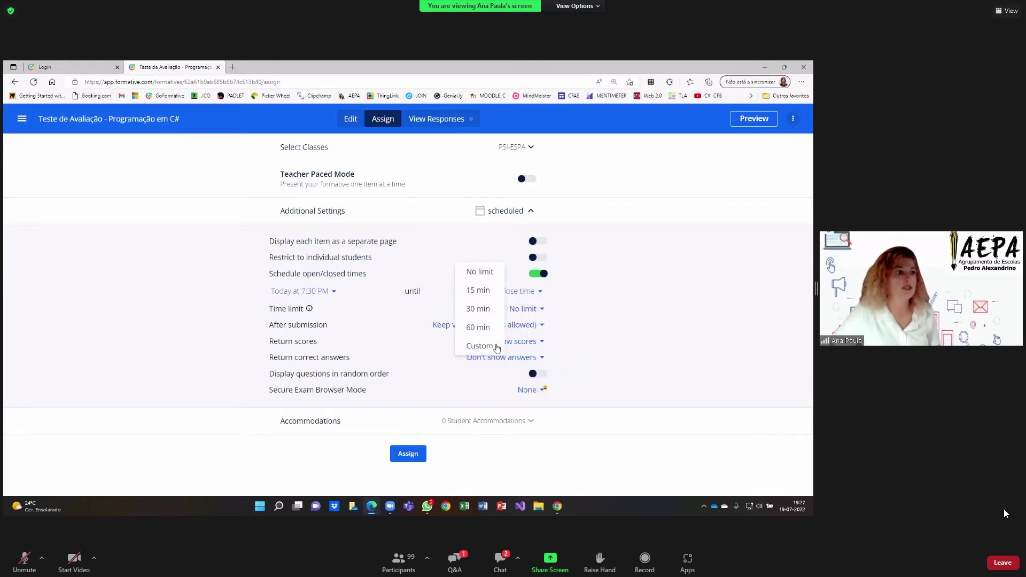
left_click(497, 350)
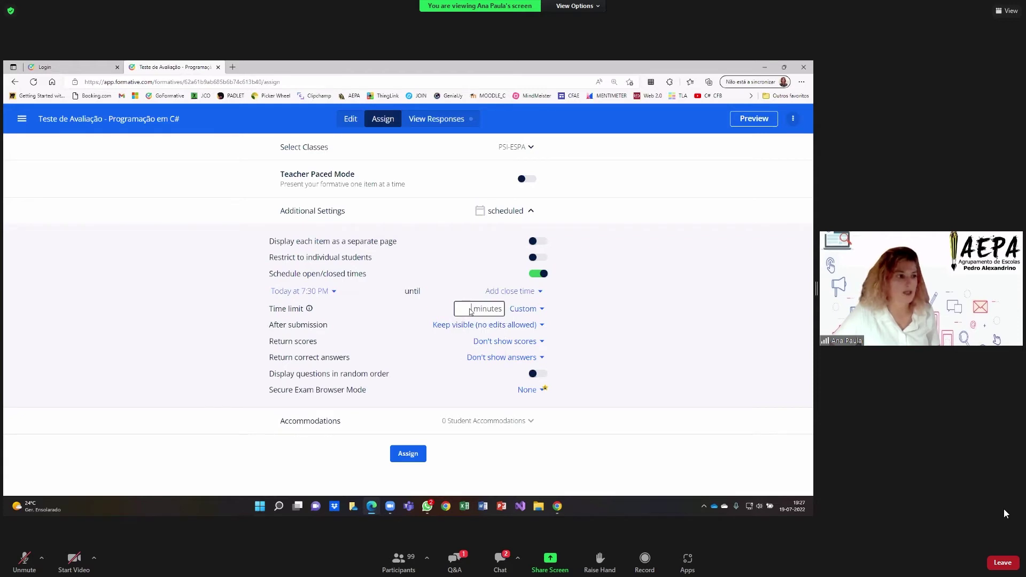
type("45")
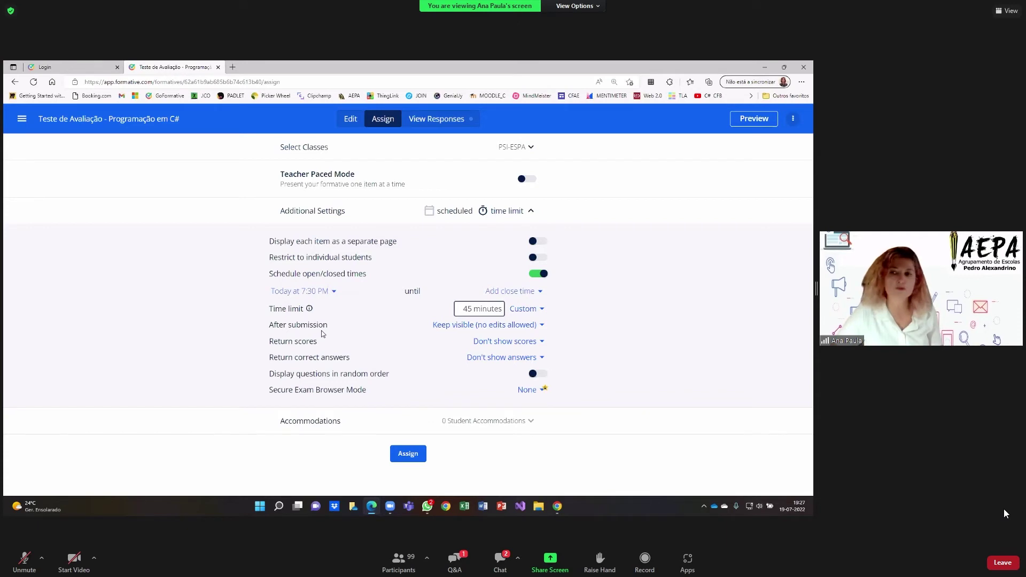
Try Make hidden as the after-submission behaviour, and restore Keep visible (no edits allowed).
left_click(458, 330)
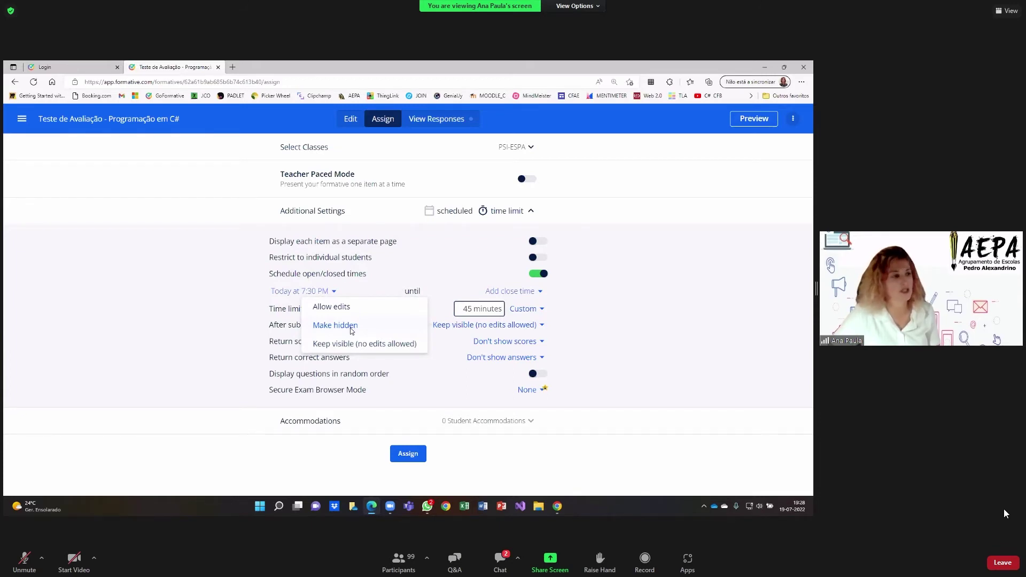
left_click(352, 331)
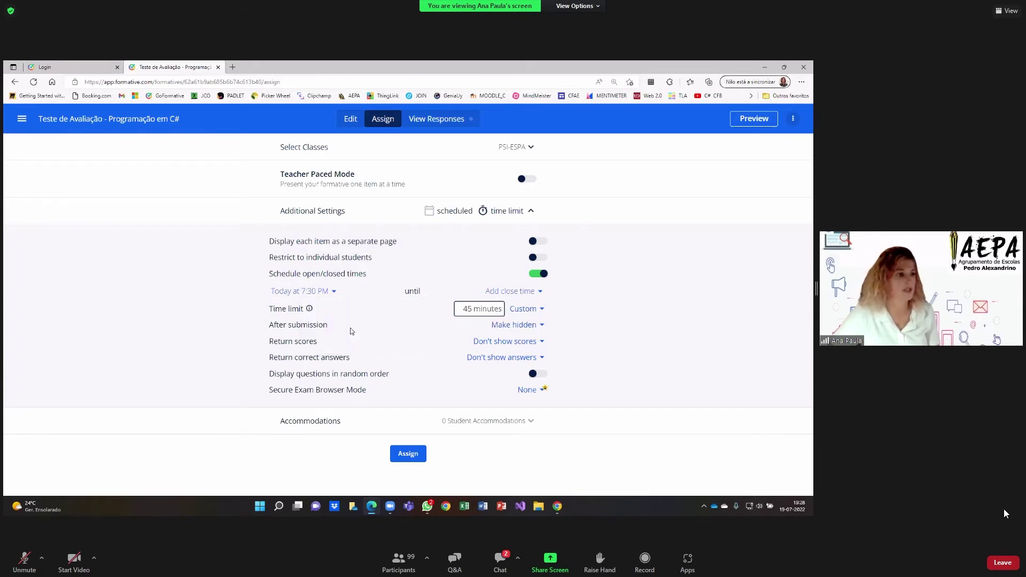
left_click(519, 333)
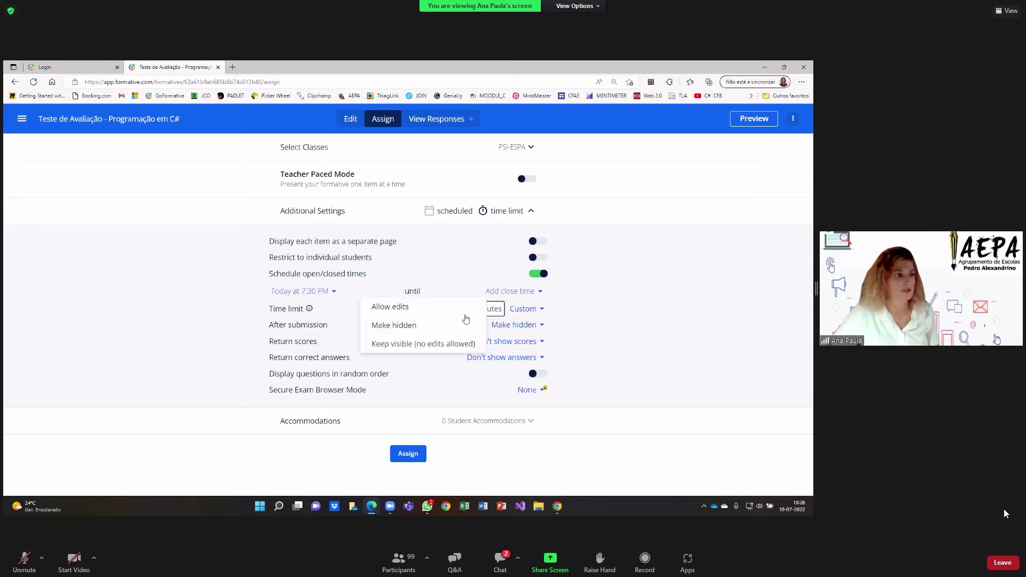
left_click(401, 347)
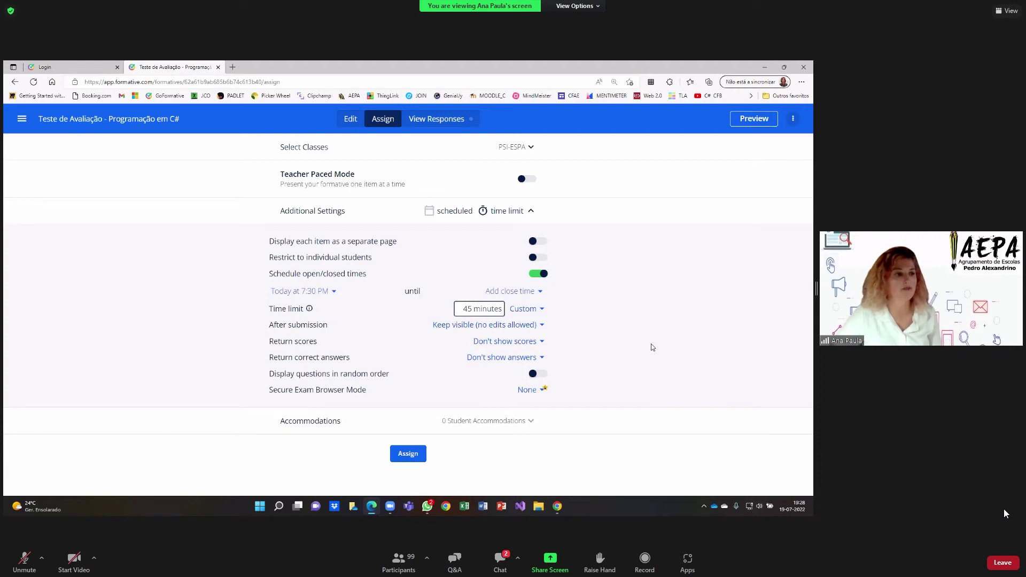
Set scores to be returned when closed and open the choices for returning correct answers.
left_click(535, 345)
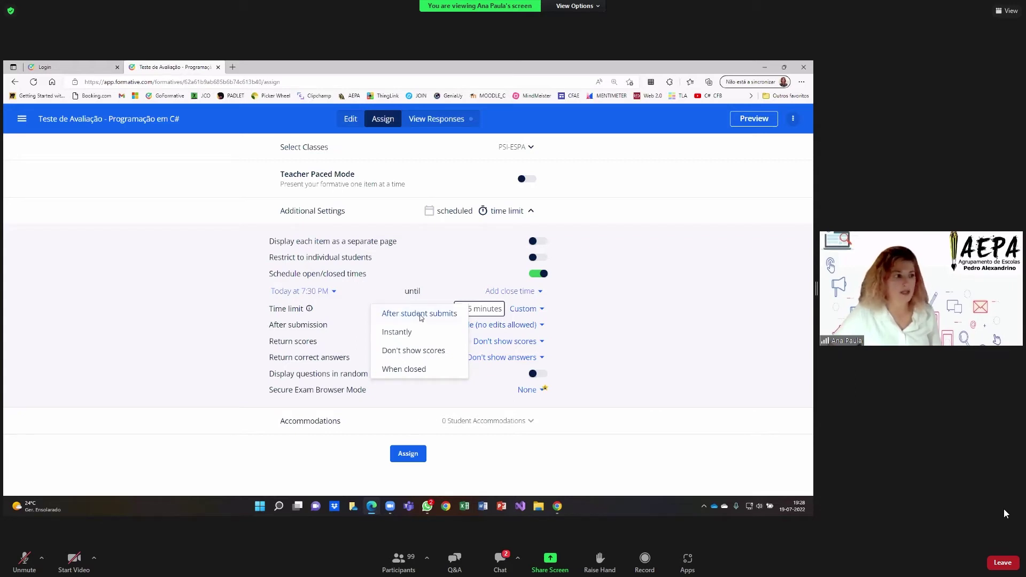
left_click(413, 370)
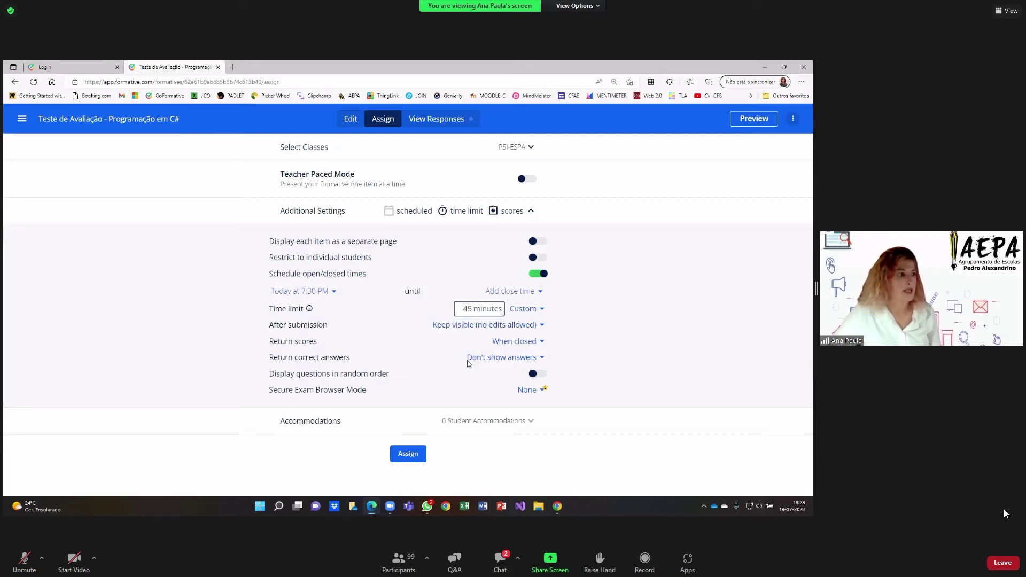
left_click(495, 357)
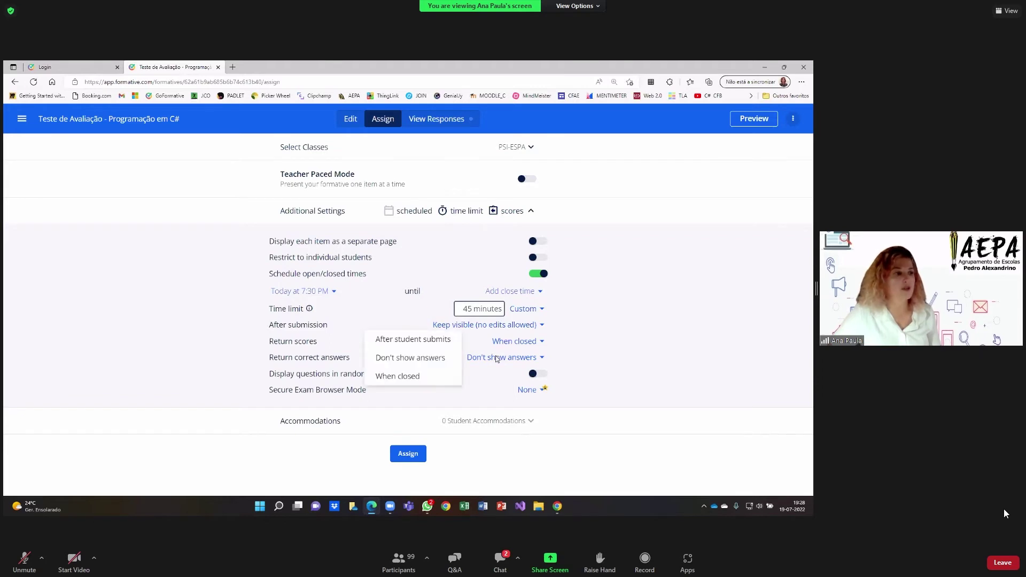